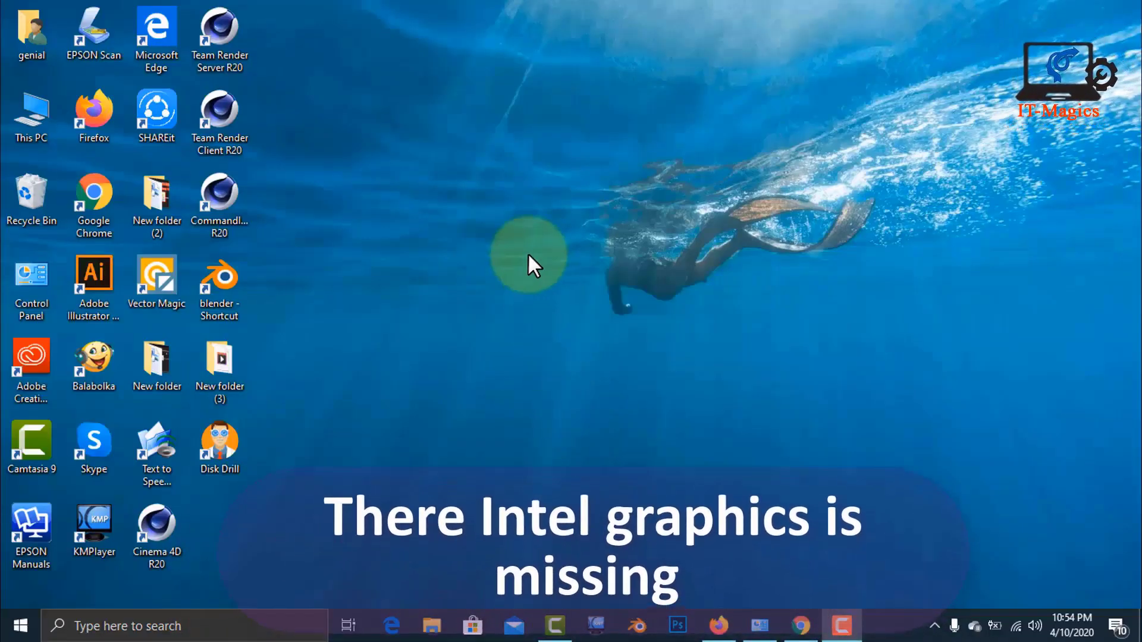
Check the desktop menu for Intel graphics settings, then open Device Manager from the Start menu
right_click(507, 216)
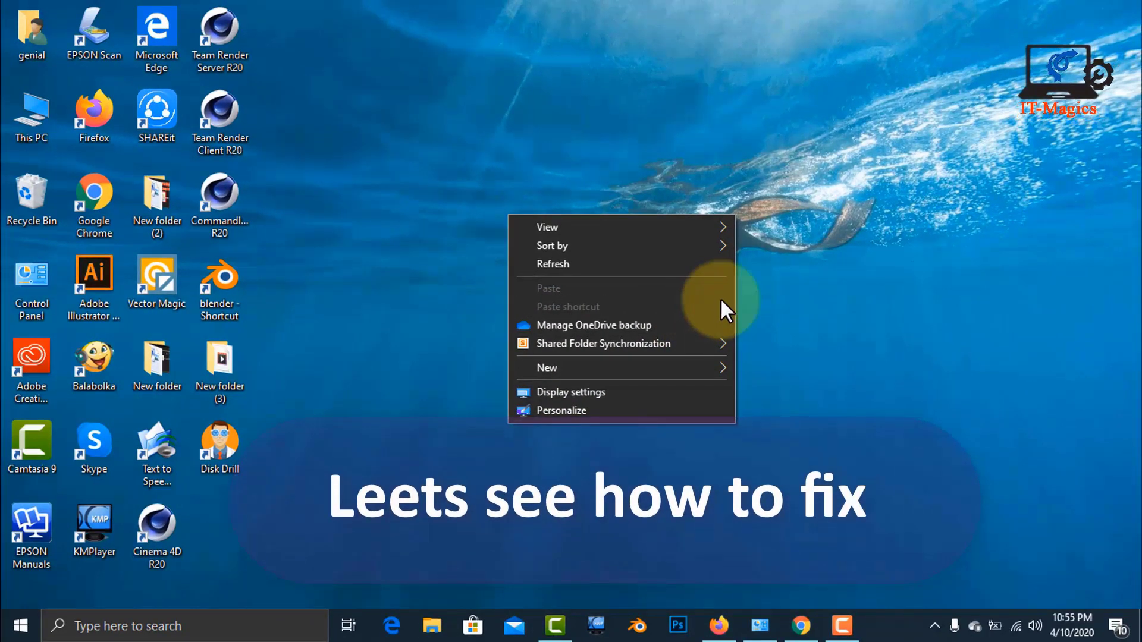
click(802, 280)
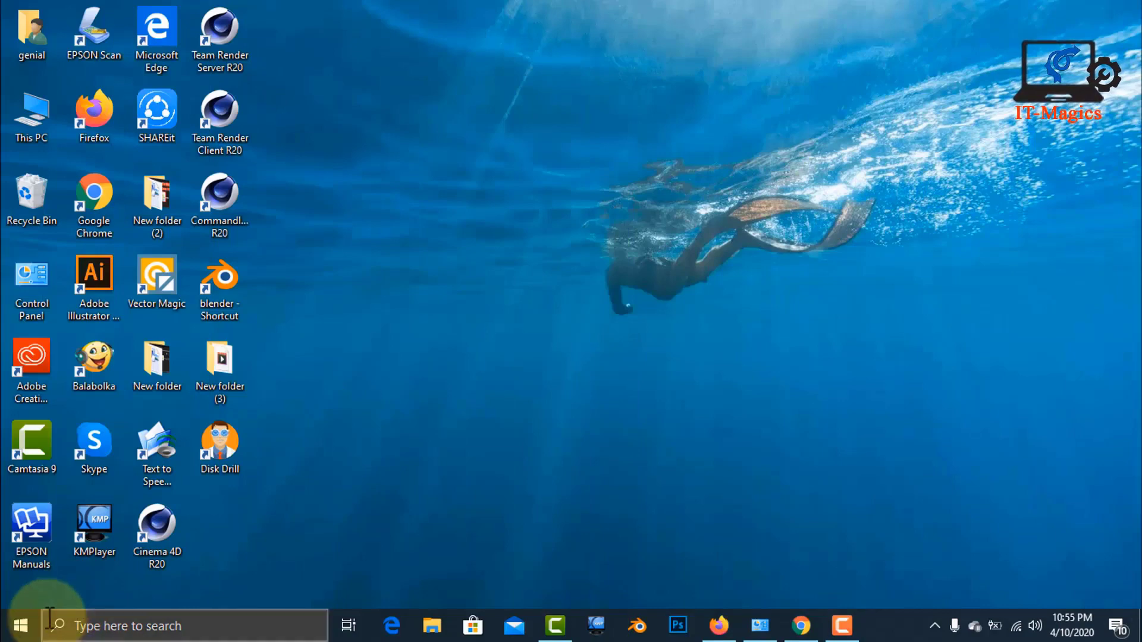
right_click(21, 630)
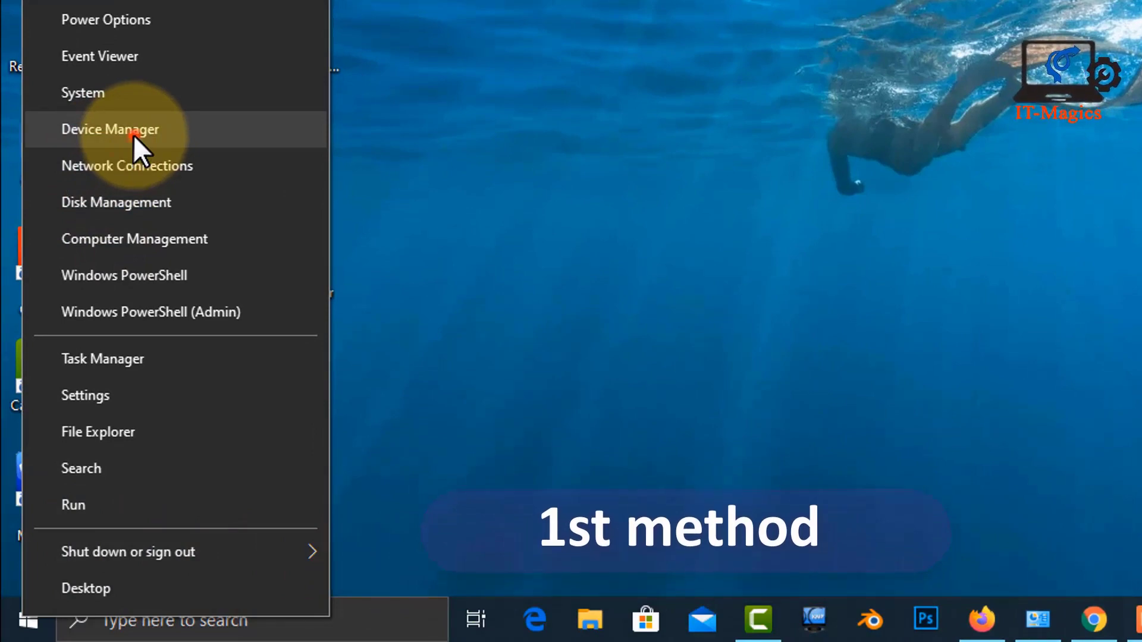
click(133, 131)
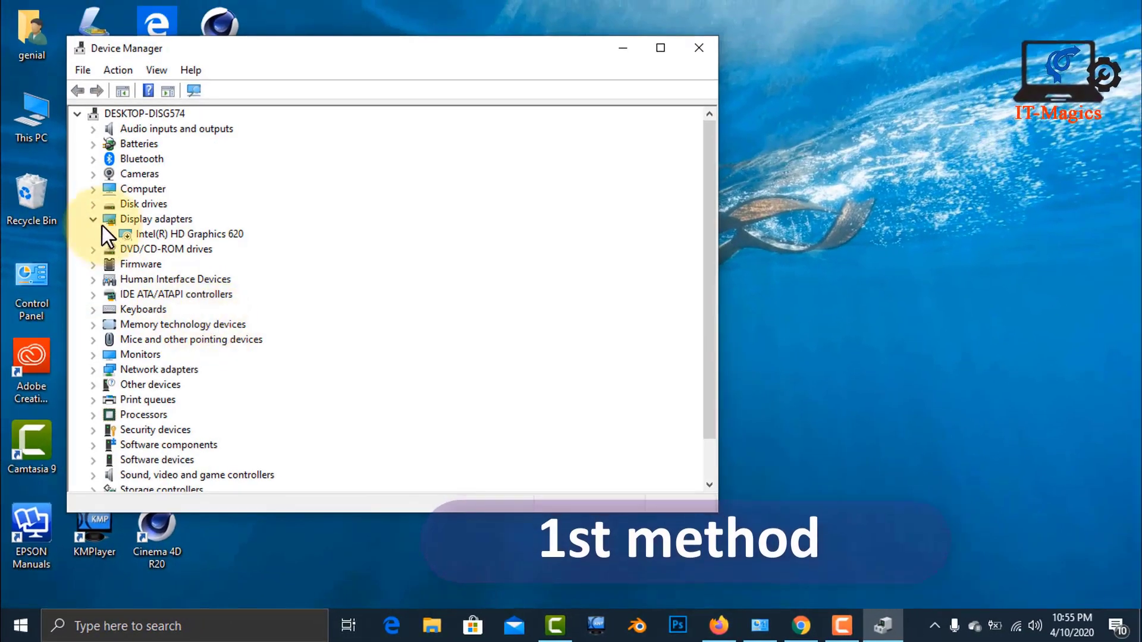
Maximize Device Manager, expand Display adapters and start updating the Intel(R) HD Graphics 620 driver
click(93, 219)
click(660, 48)
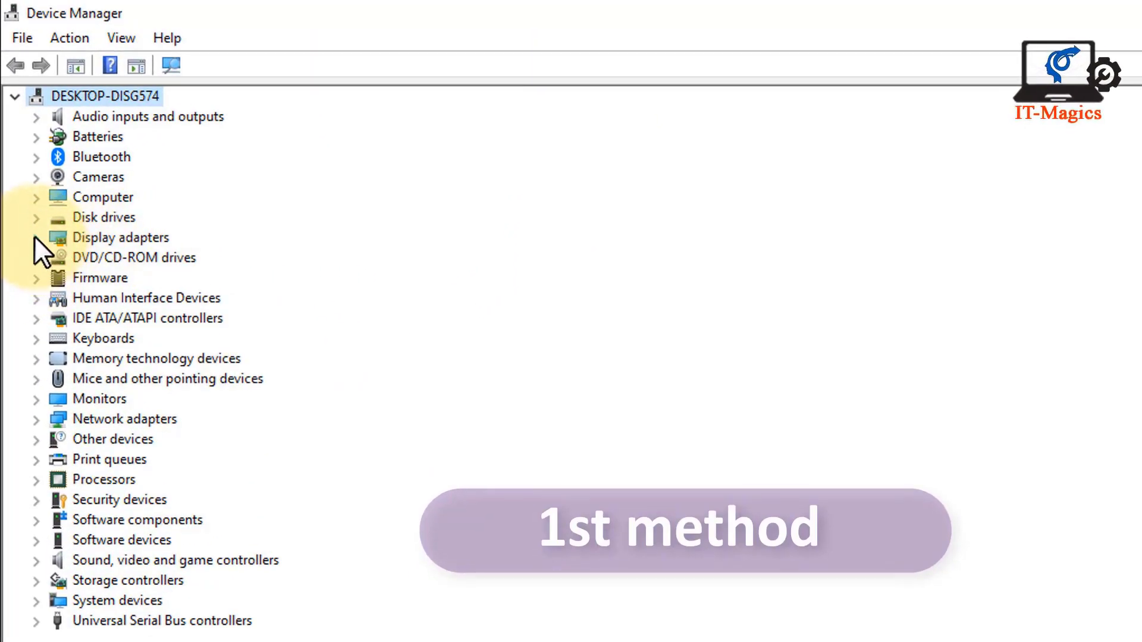
click(36, 237)
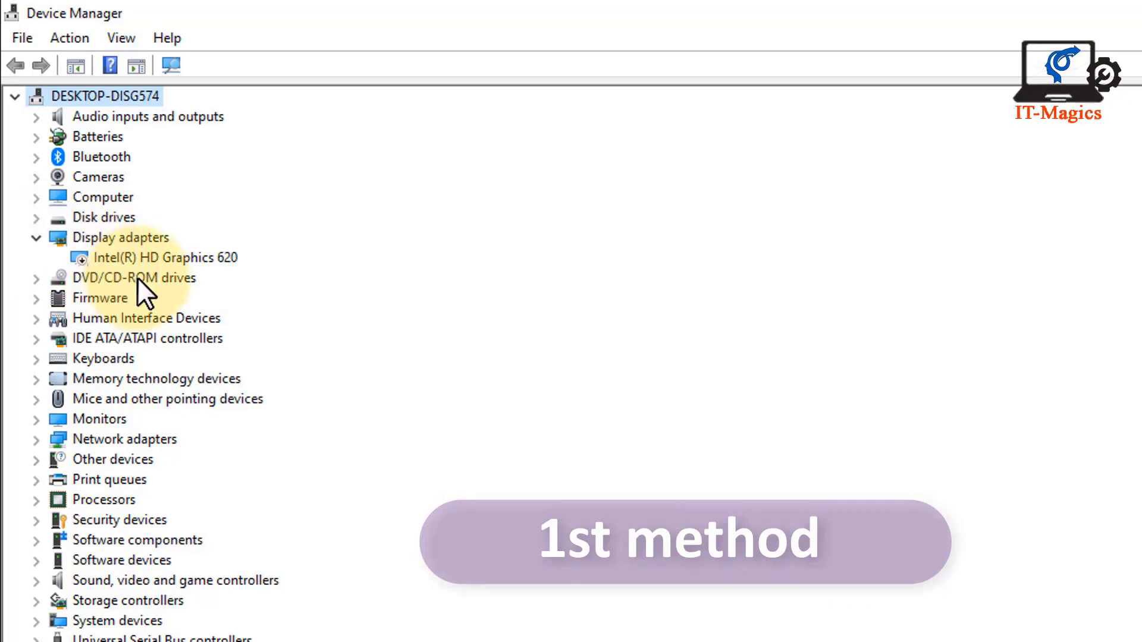
click(125, 261)
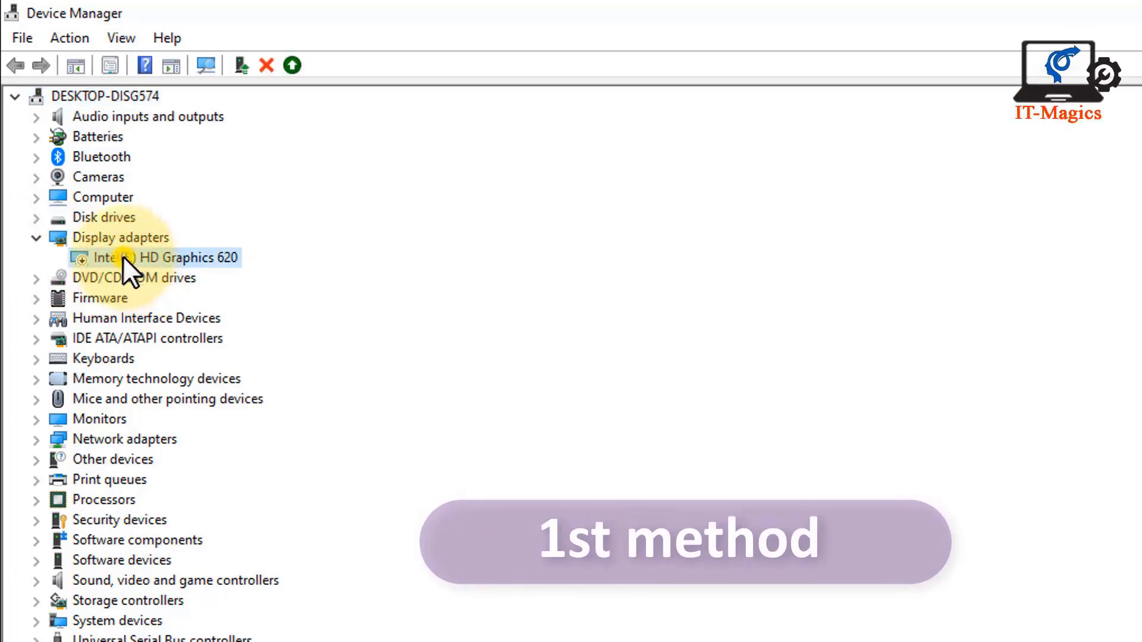
right_click(122, 255)
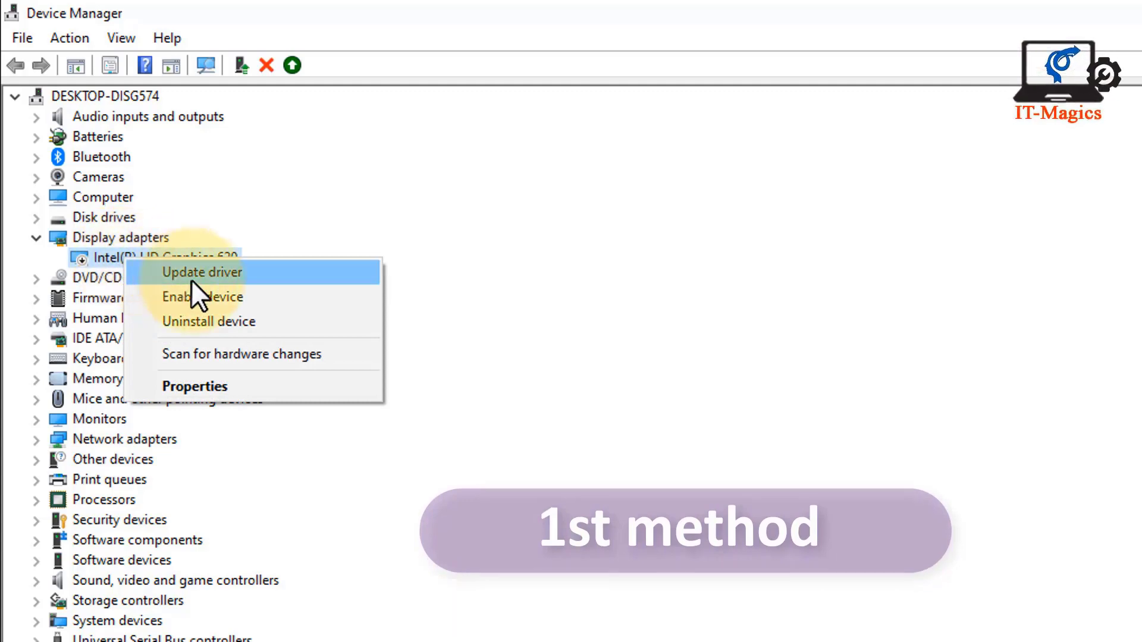
click(223, 269)
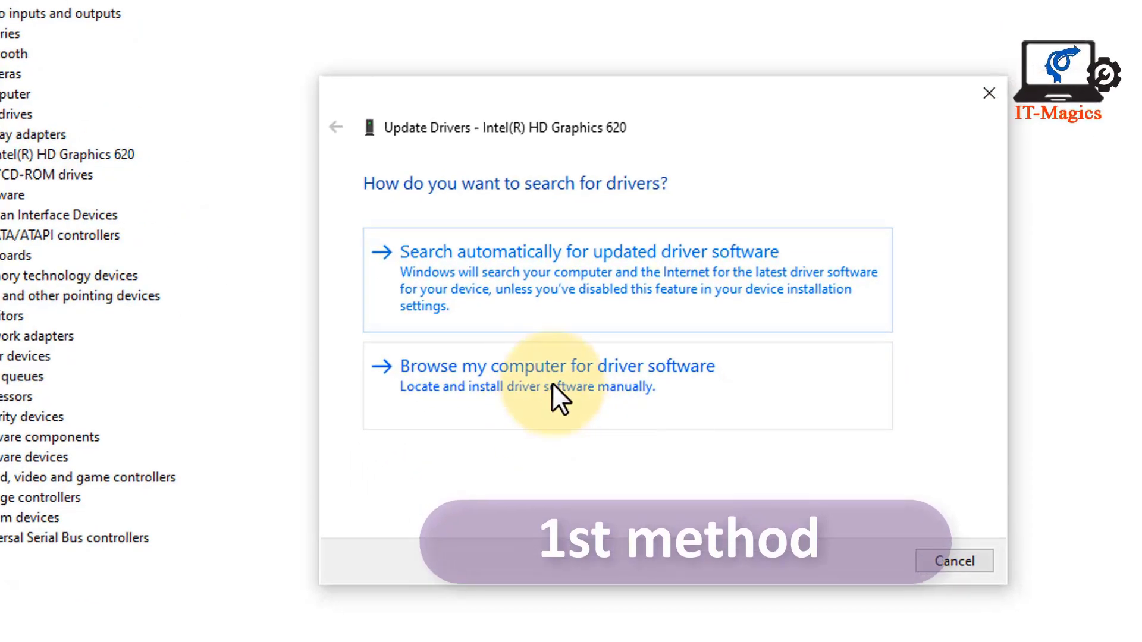
Reinstall the Intel(R) HD Graphics 620 driver from the list already on this computer
click(563, 394)
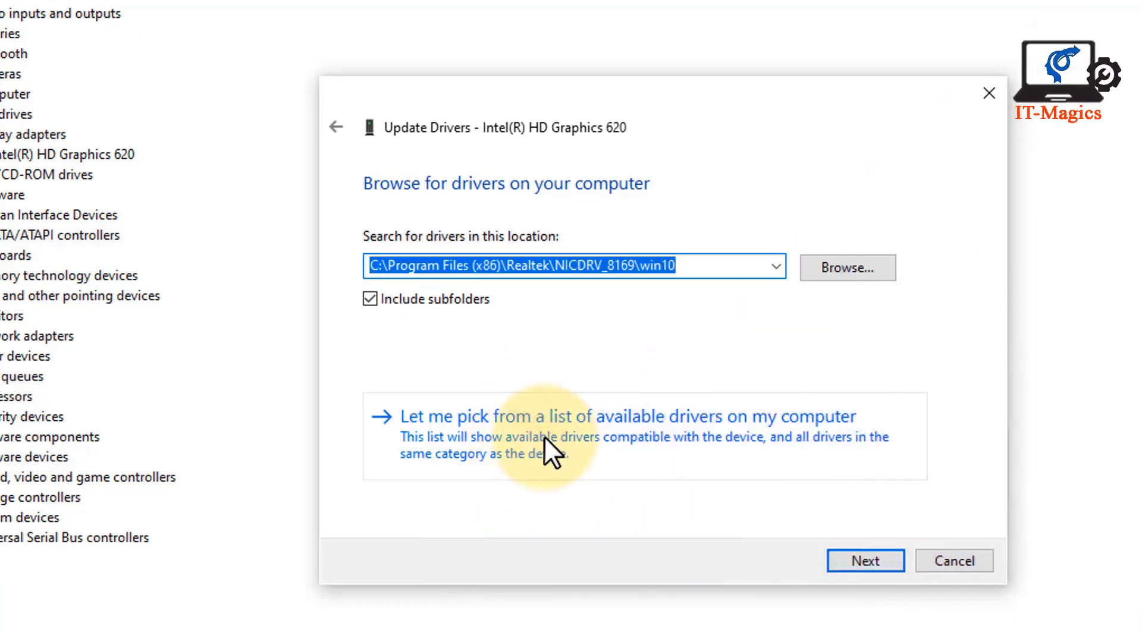
click(544, 437)
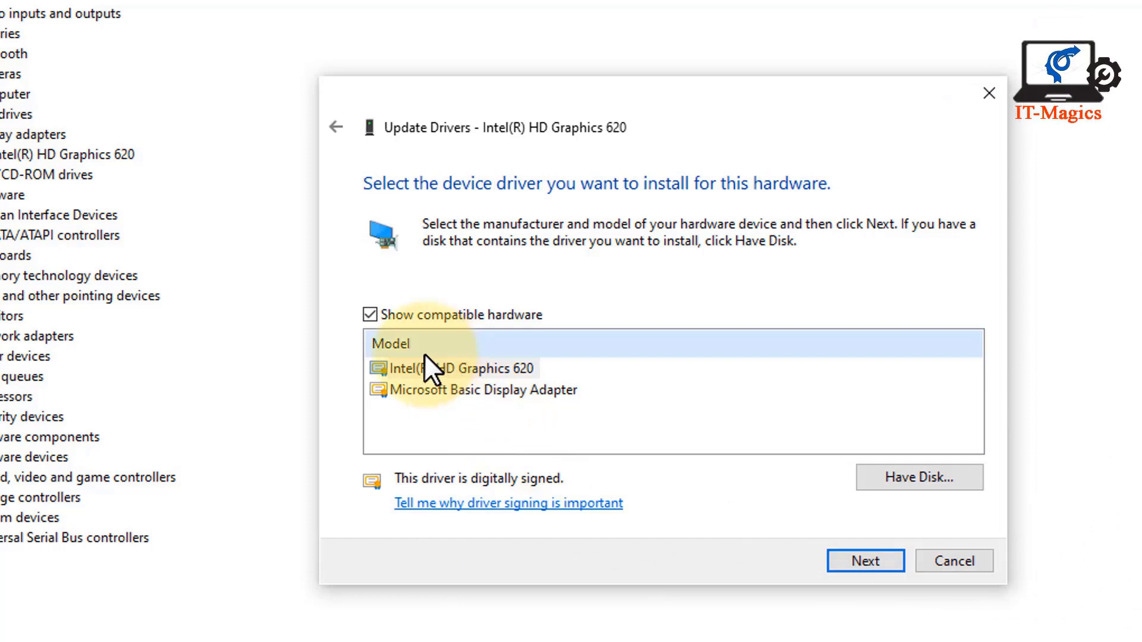
click(865, 561)
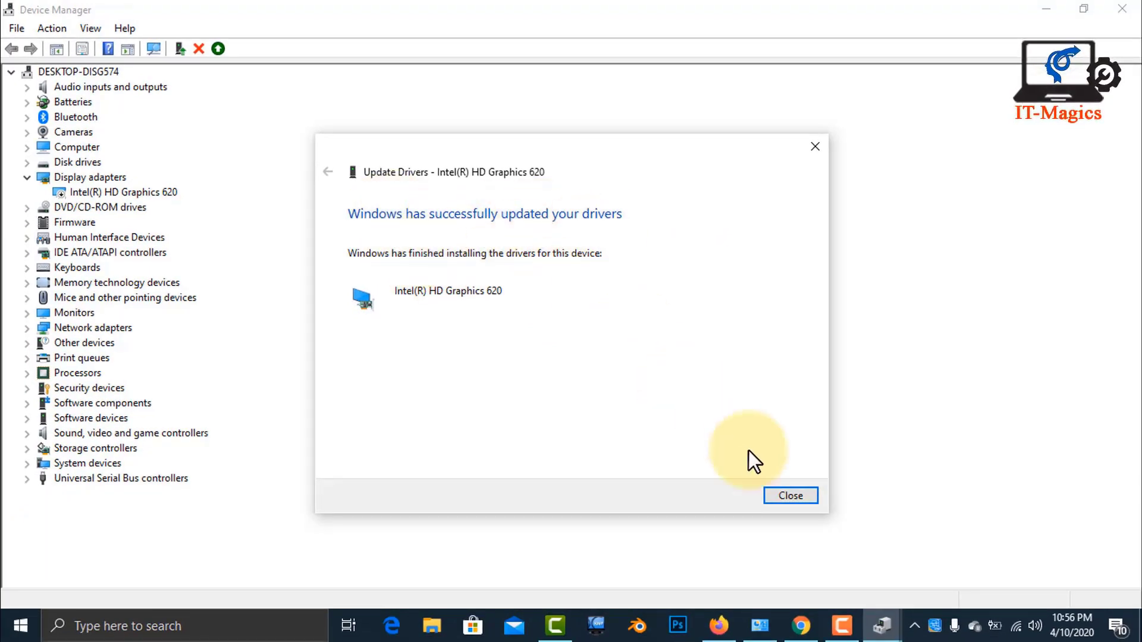
click(792, 494)
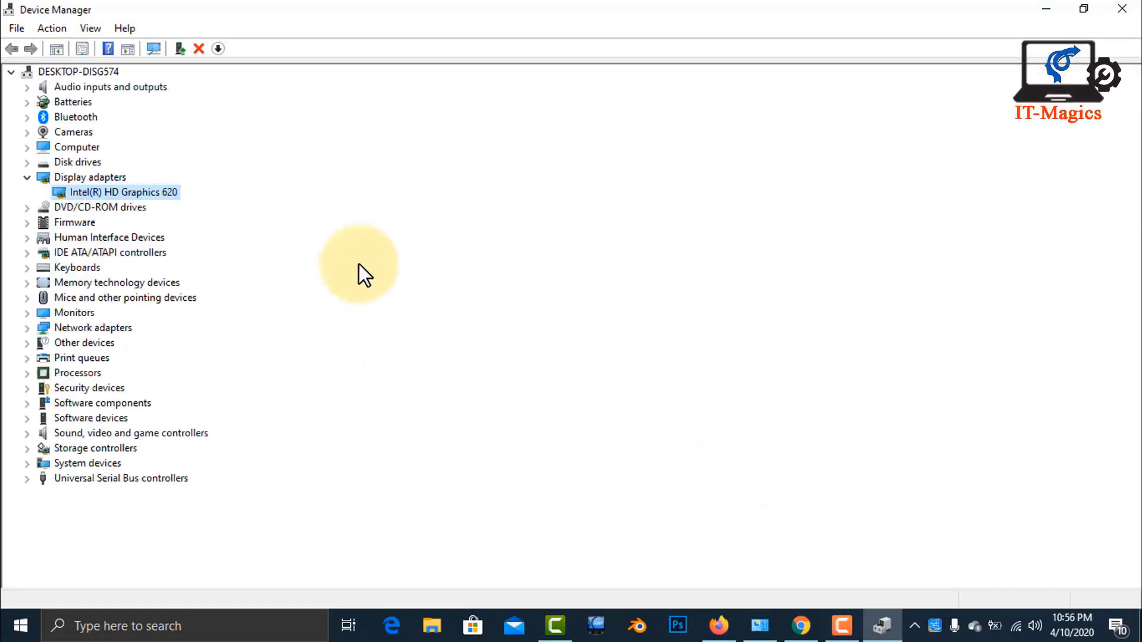
Close Device Manager and confirm the desktop menu now lists Intel Graphics Settings
click(1126, 10)
right_click(483, 203)
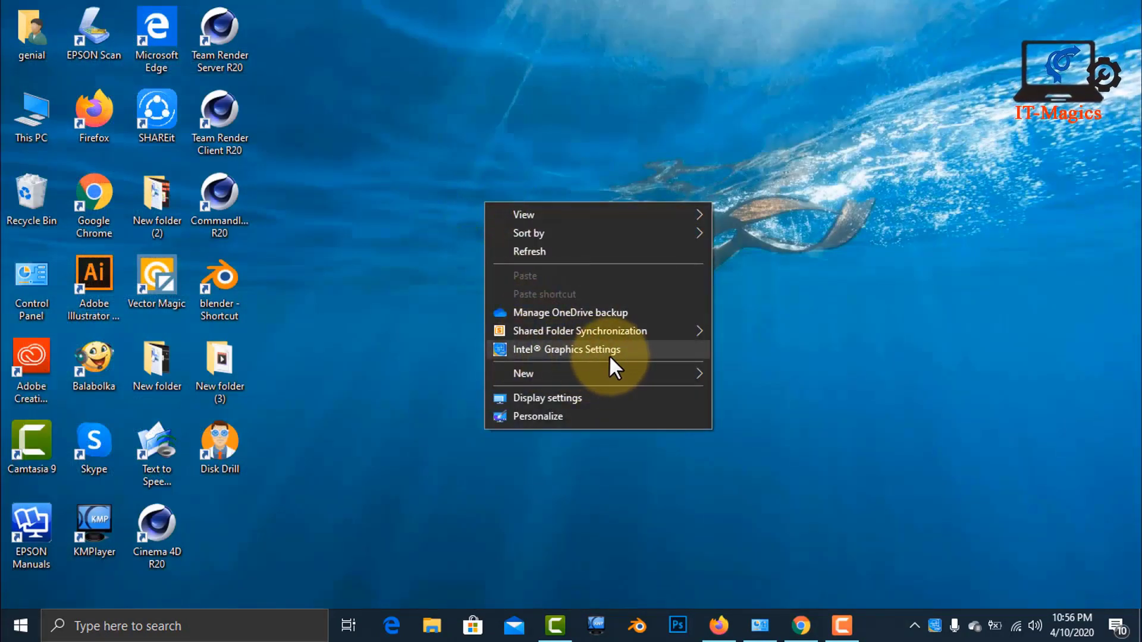
click(783, 191)
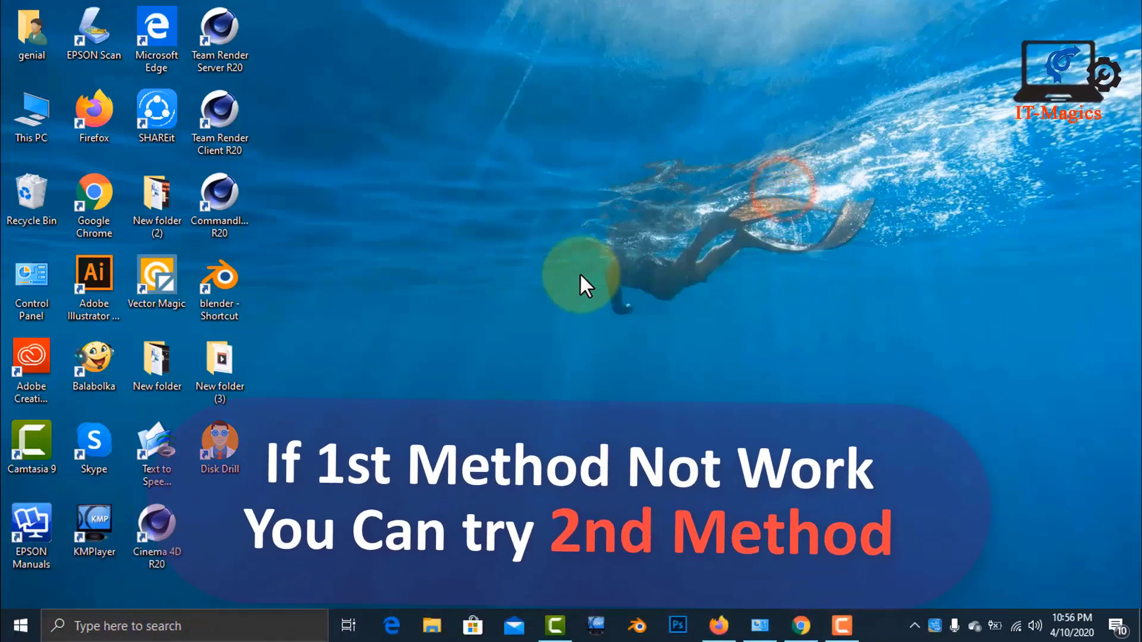
right_click(525, 225)
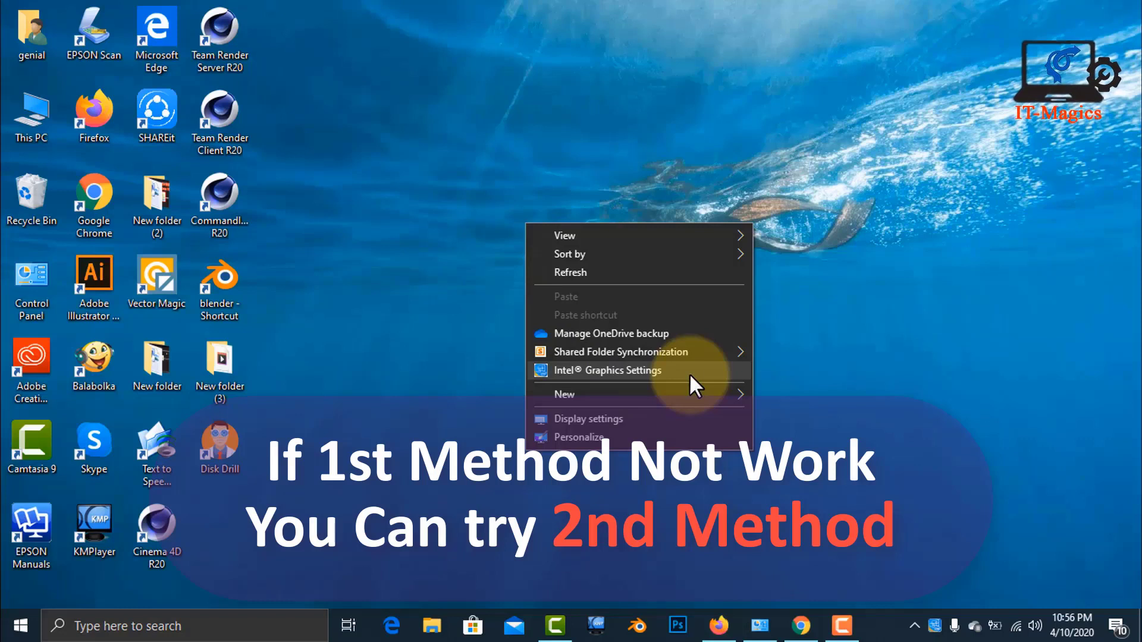
click(487, 303)
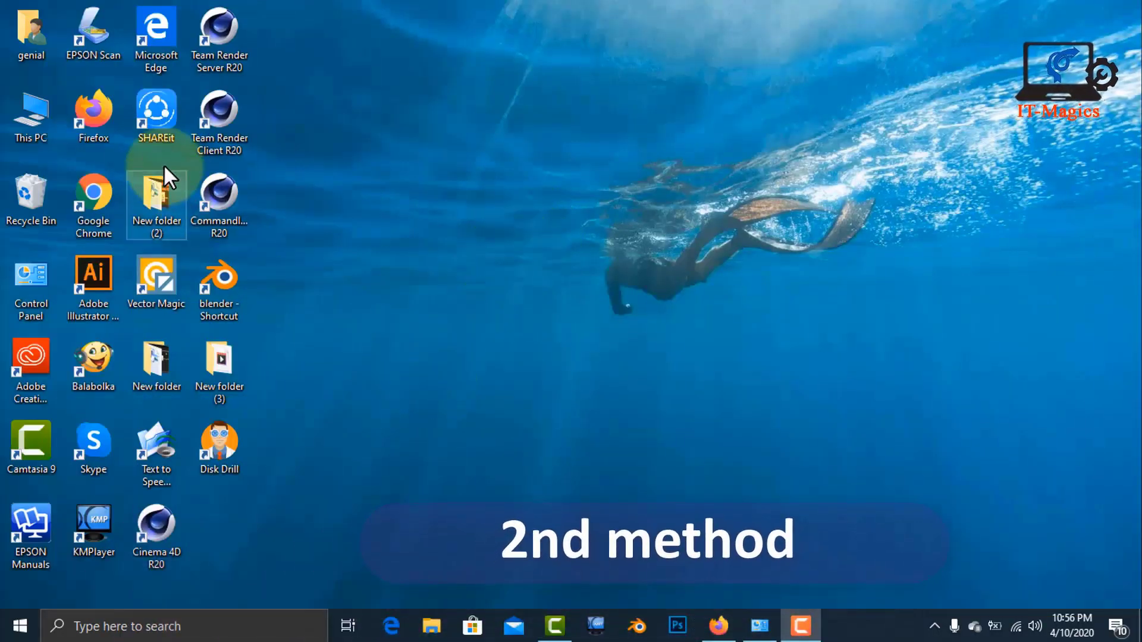
right_click(31, 112)
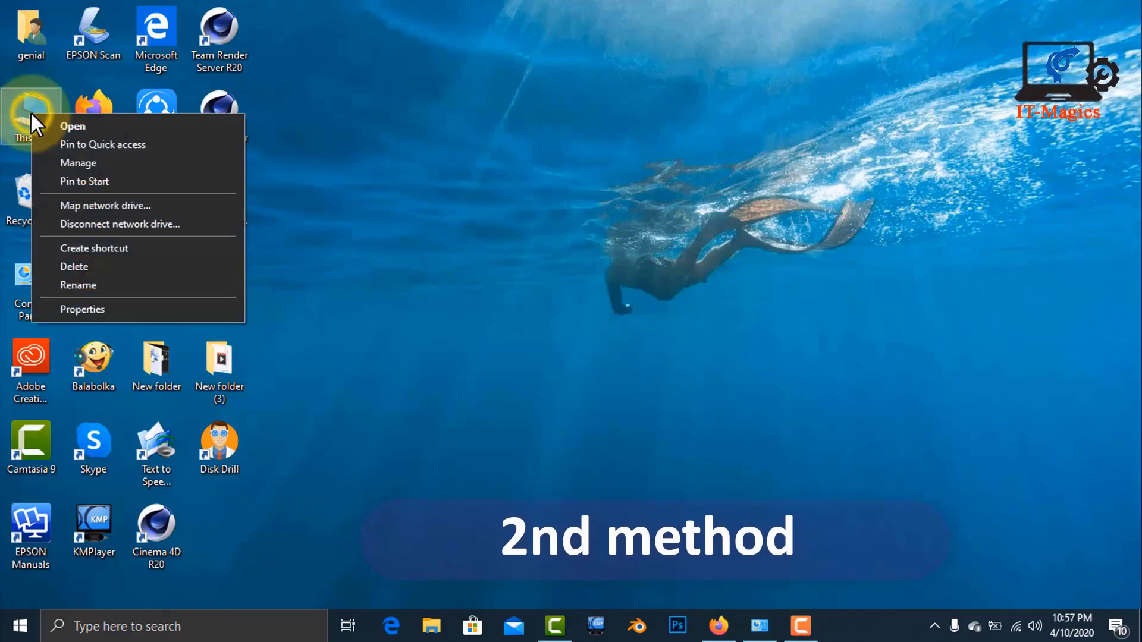
click(122, 309)
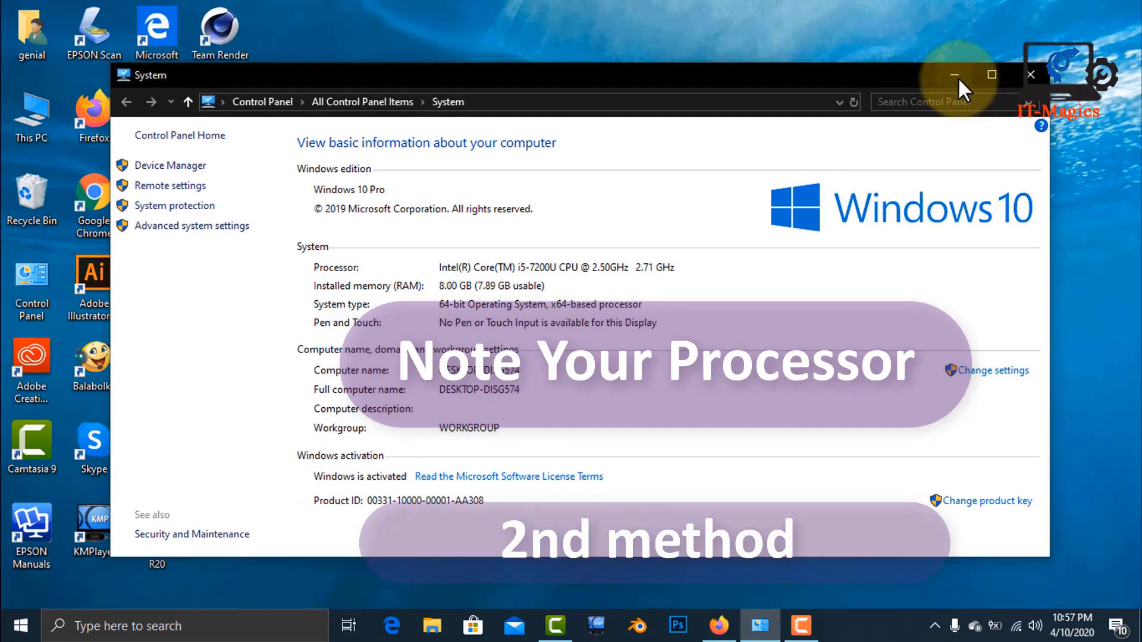
click(958, 73)
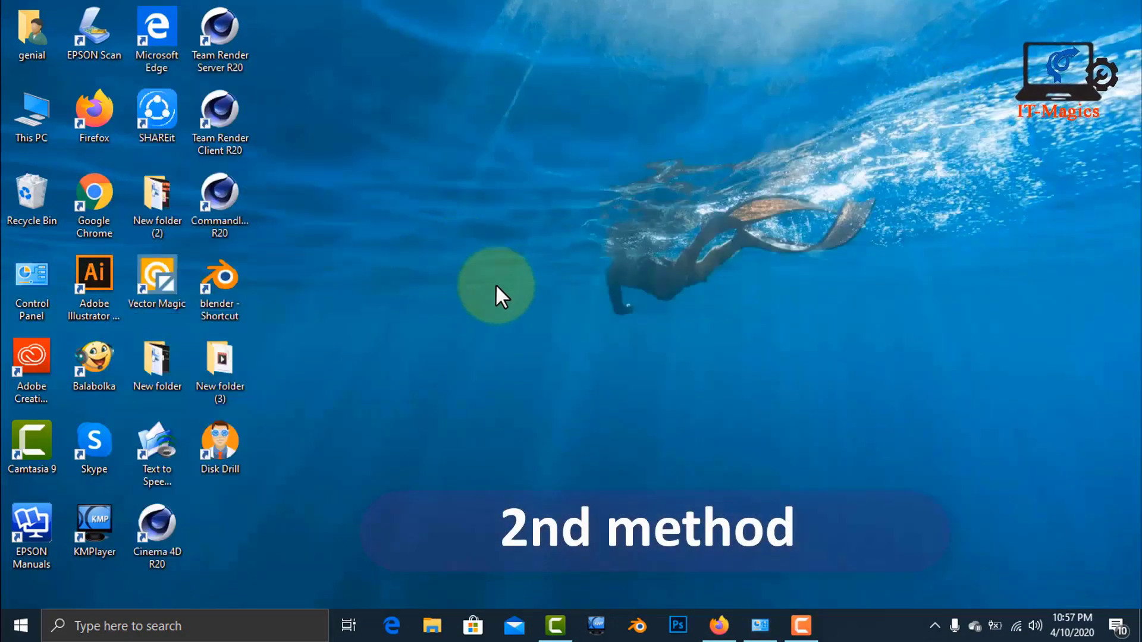
right_click(96, 191)
In a new Chrome window, search Google for 'intel core i5 7200u graphics driver'
click(136, 185)
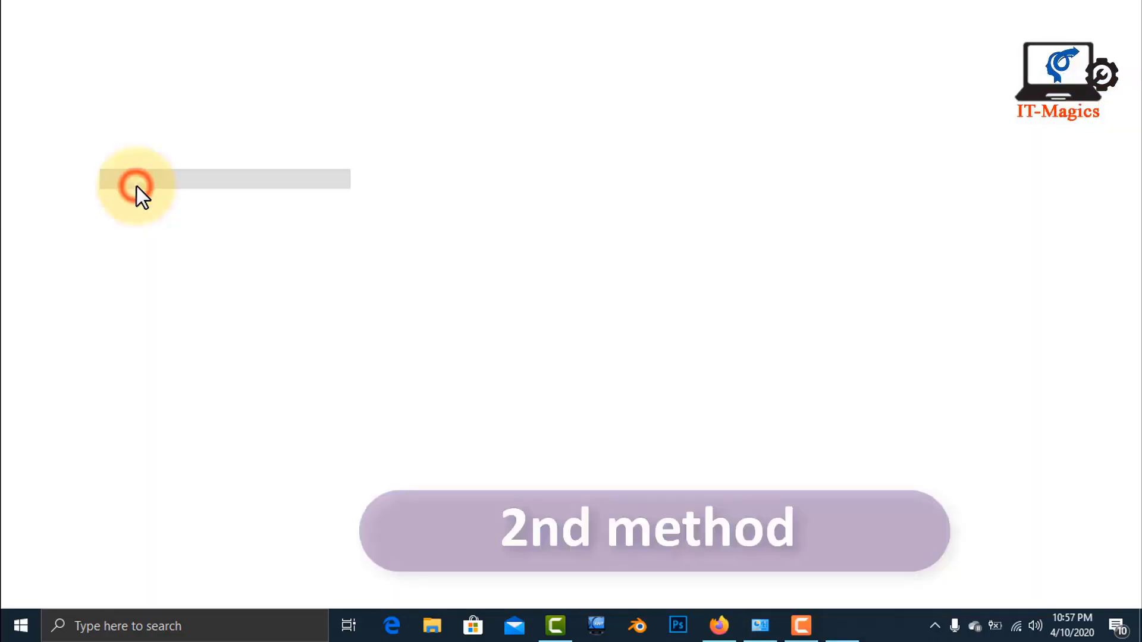
click(416, 325)
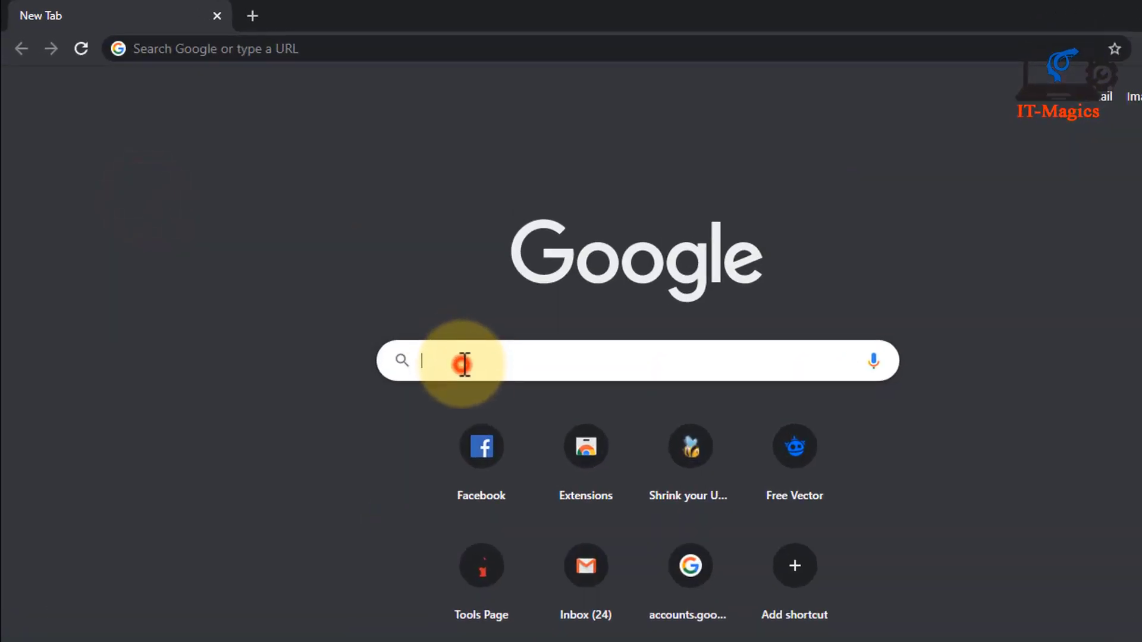
text(inte)
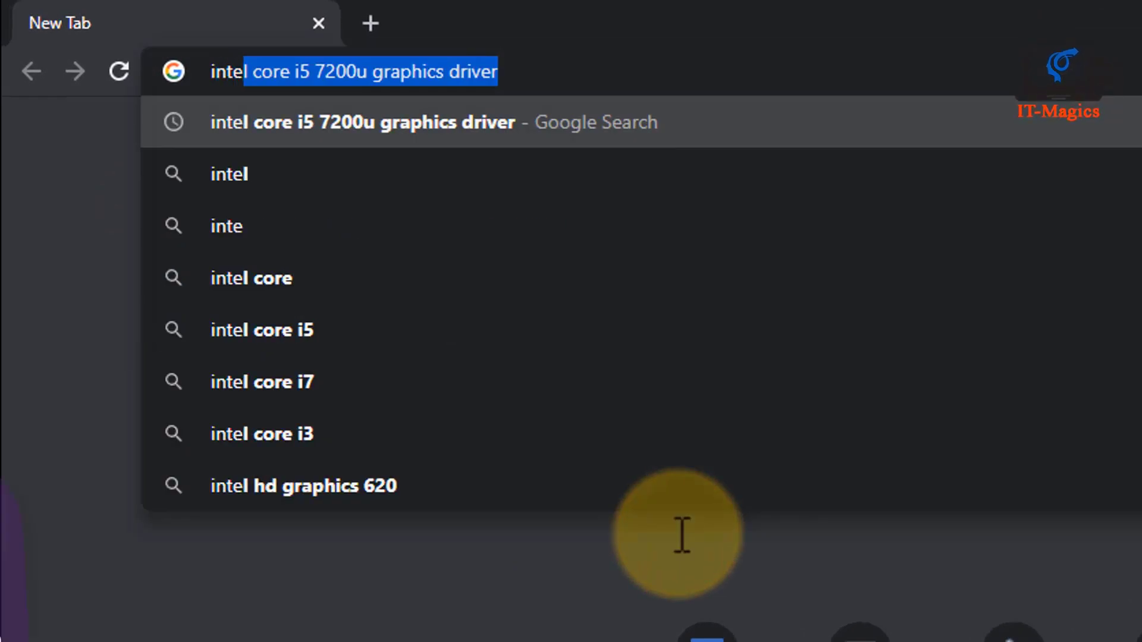
text(l core i)
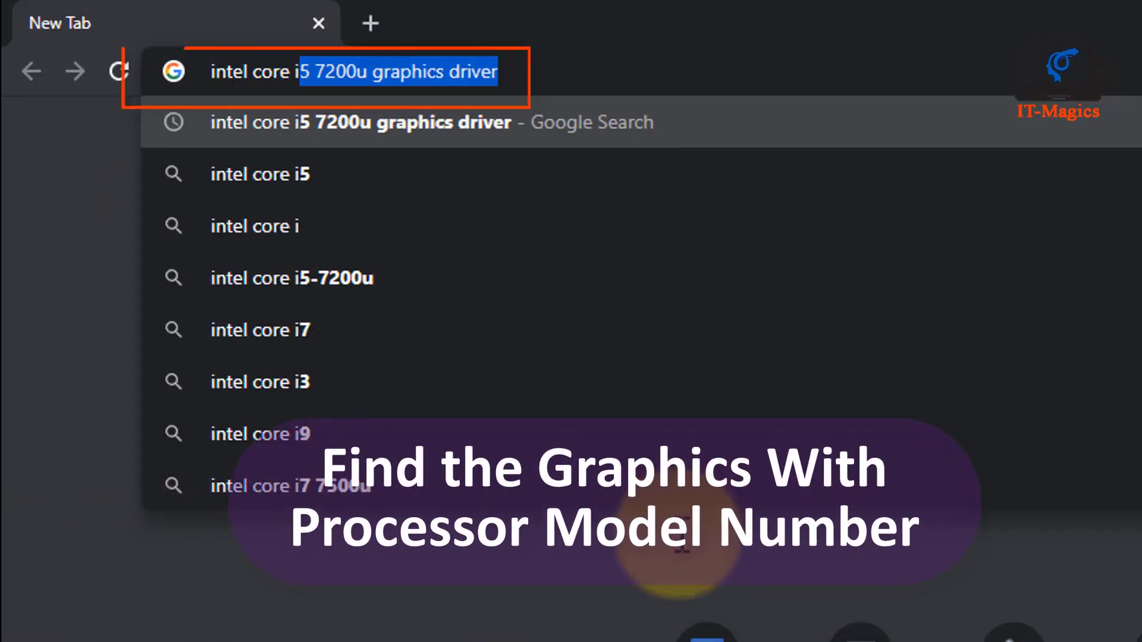
text(5 72)
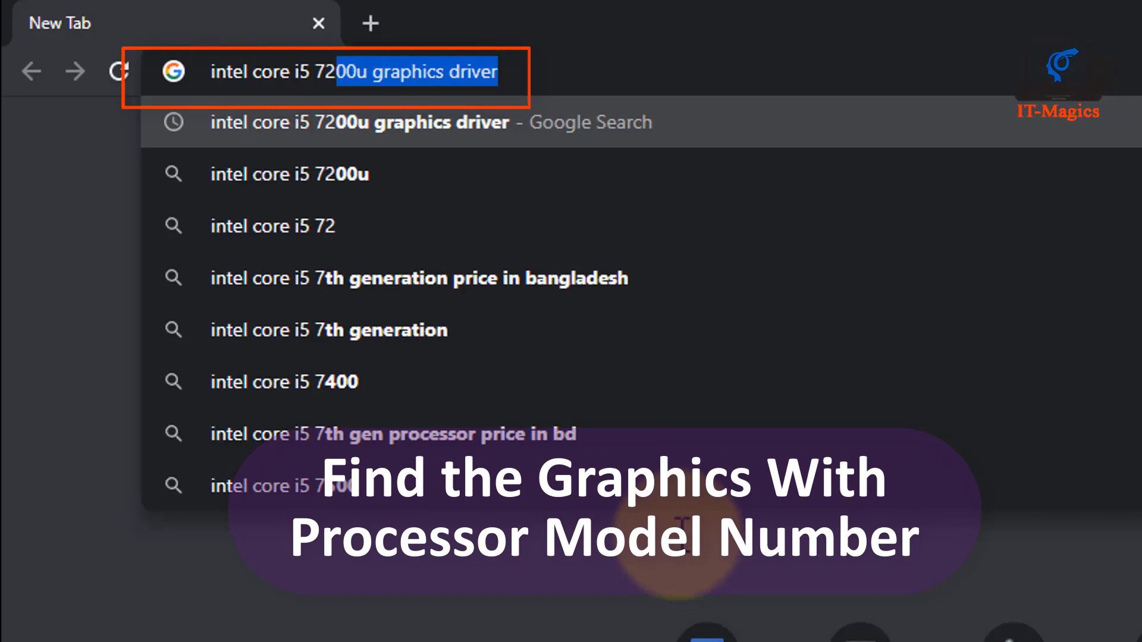
text(00u )
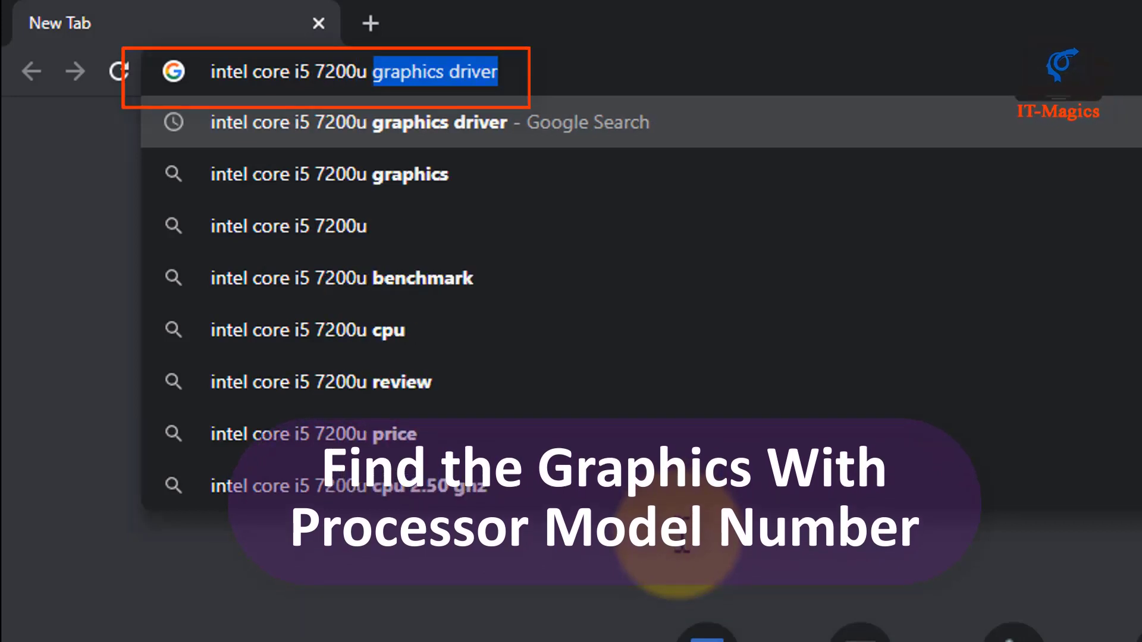
text(graphics dr)
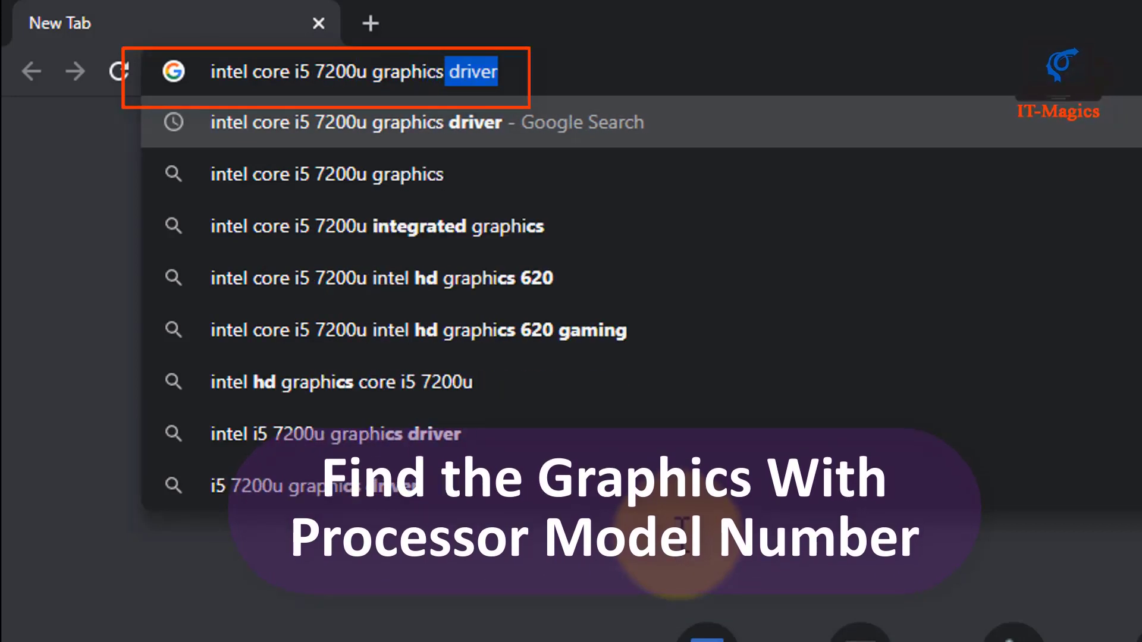
text(iver)
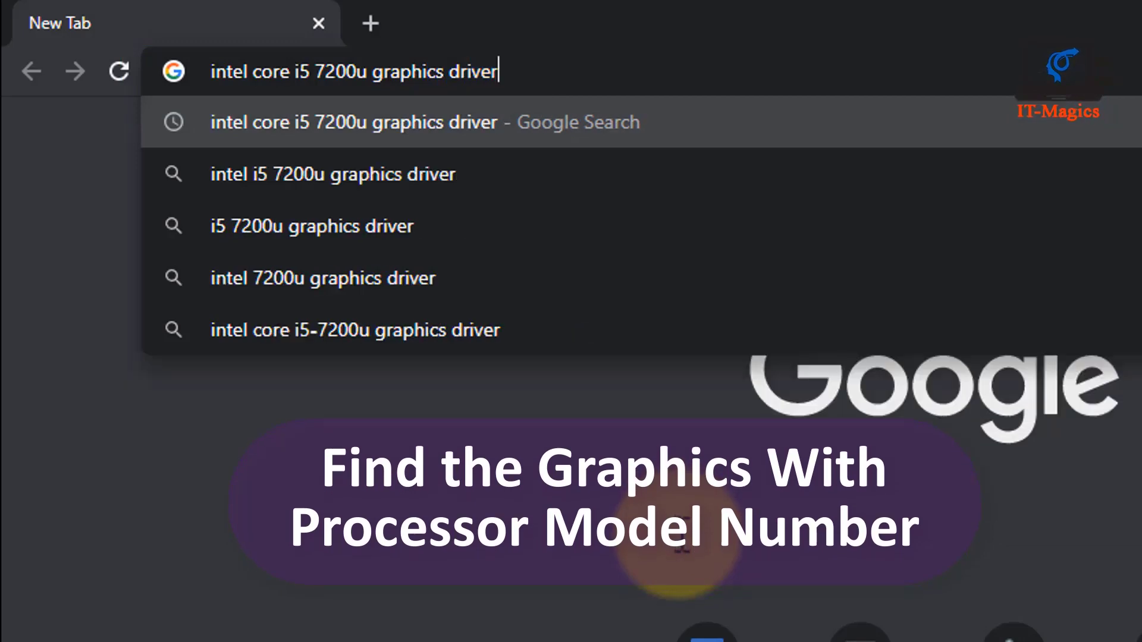
click(583, 122)
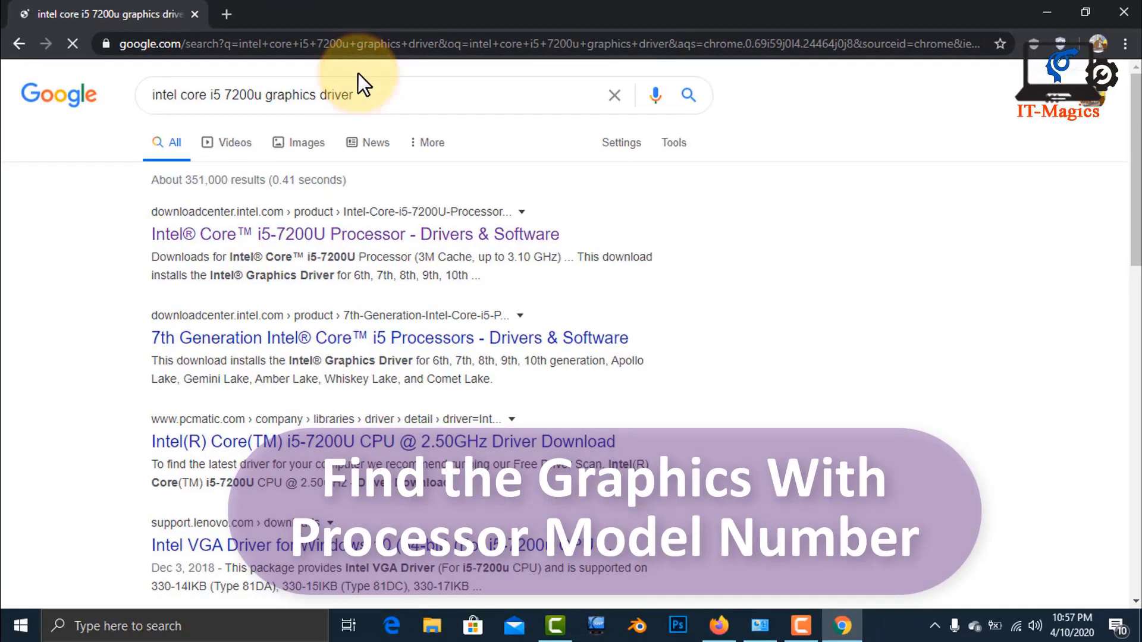
Open the 'Intel Core i5-7200U Processor - Drivers & Software' search result
scroll(628, 288, down, 1)
scroll(628, 288, up, 1)
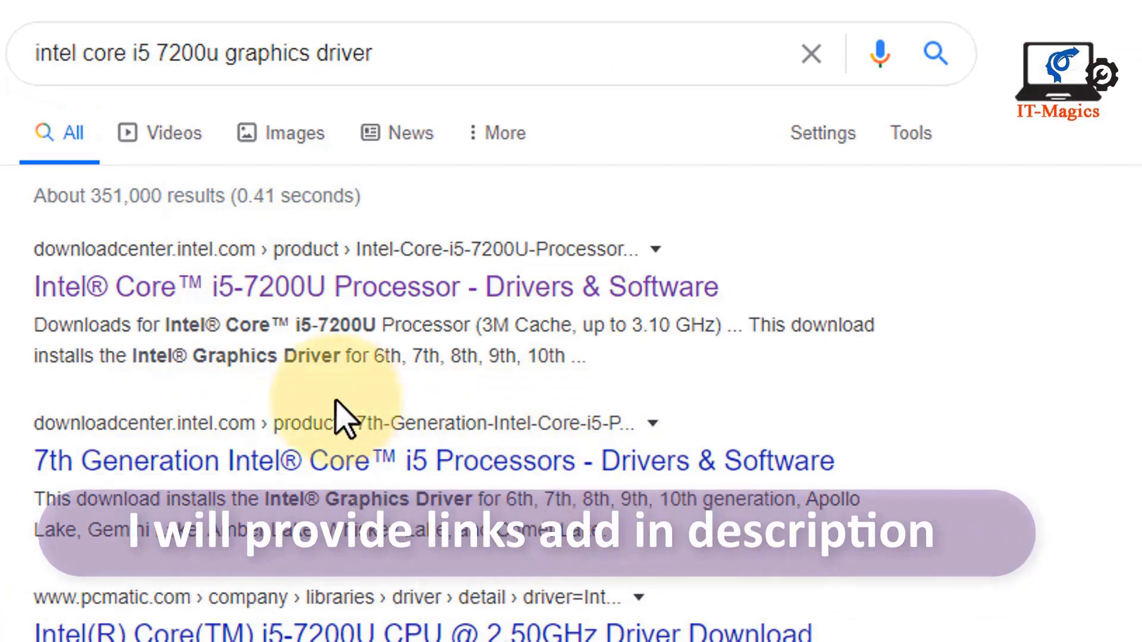
click(366, 303)
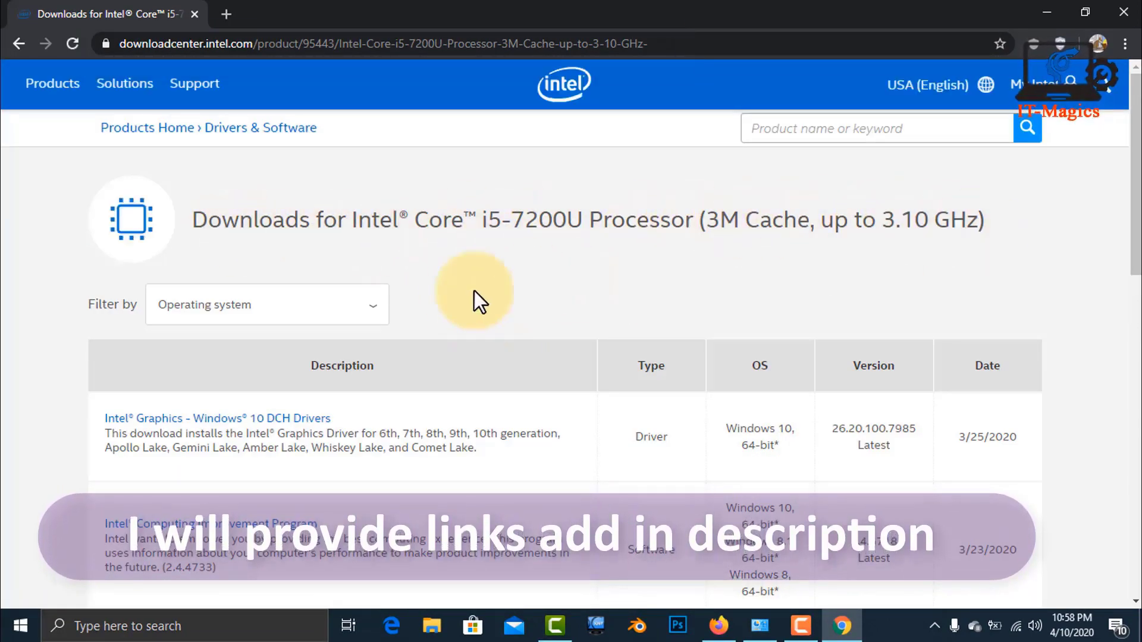
Filter the i5-7200U downloads by Windows 10, 64-bit and scroll to the graphics driver listing
scroll(517, 301, down, 6)
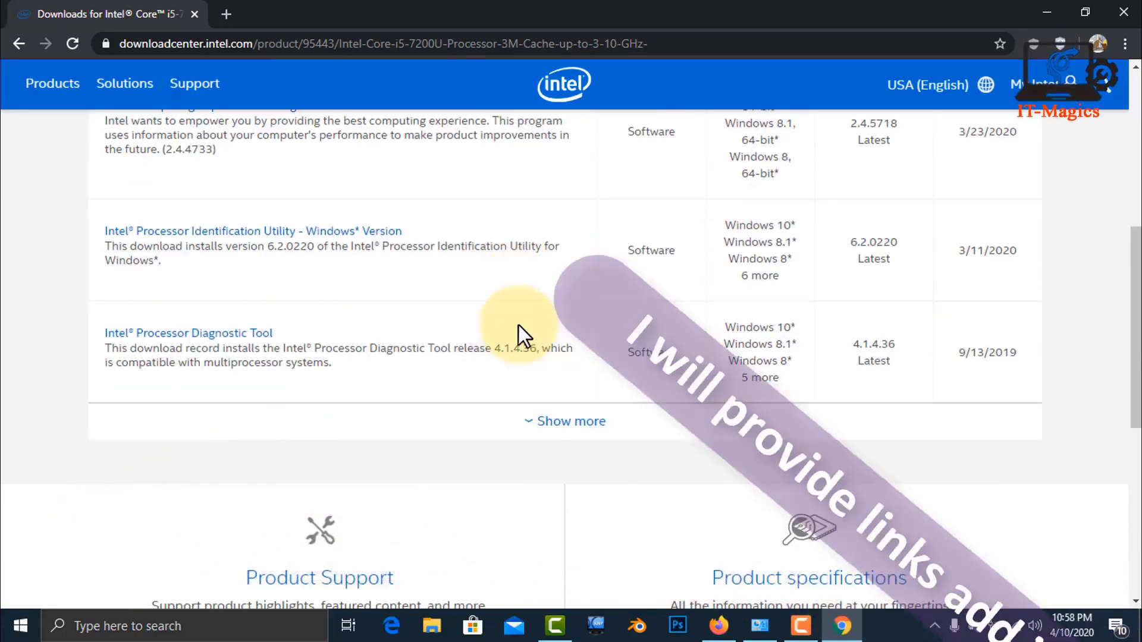
scroll(571, 393, up, 3)
scroll(571, 392, down, 5)
scroll(571, 392, up, 8)
scroll(571, 393, up, 3)
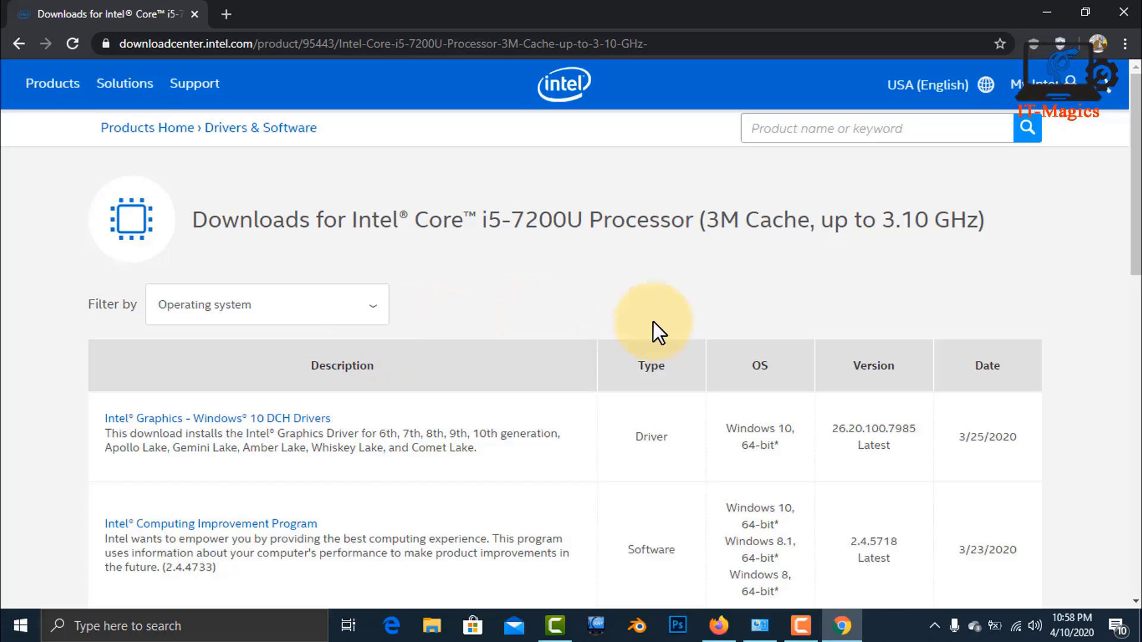
click(364, 306)
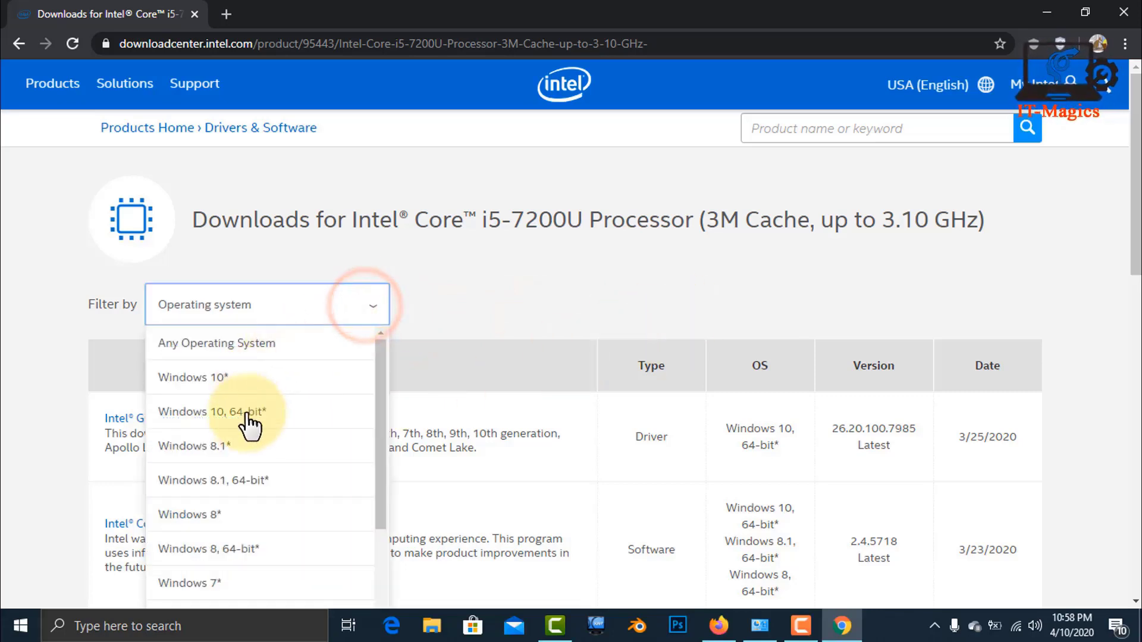
click(336, 296)
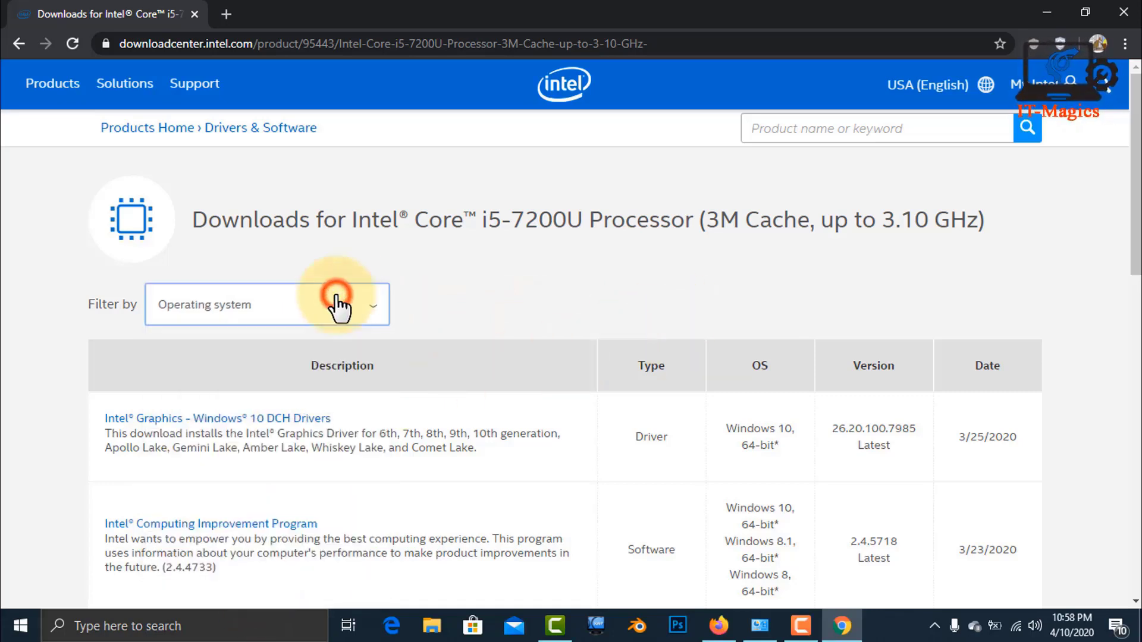
click(336, 297)
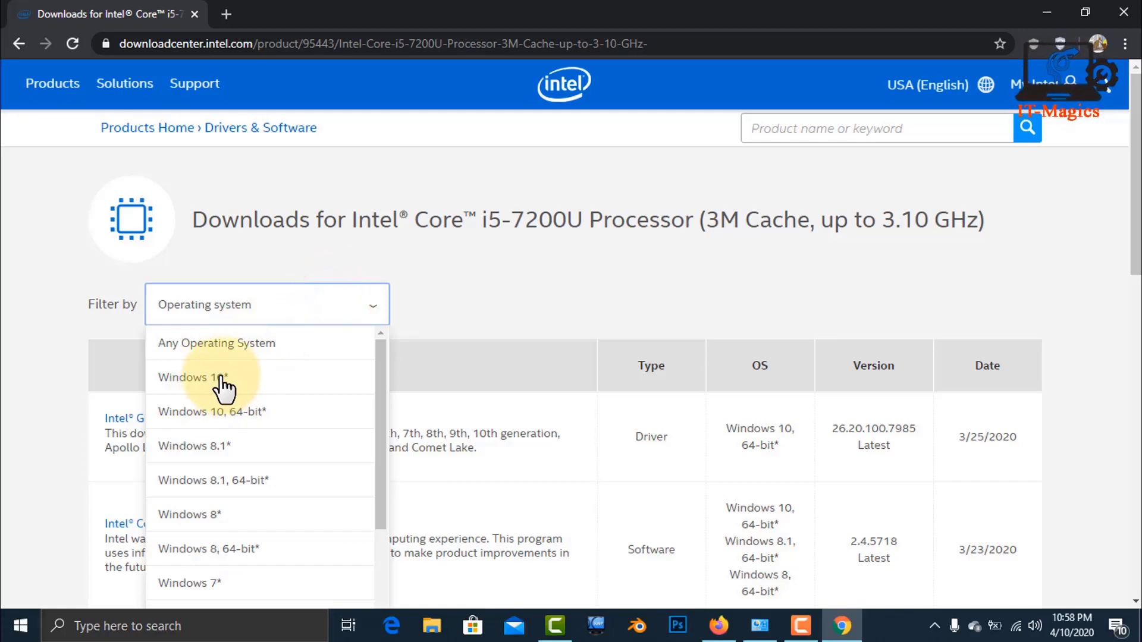
click(214, 413)
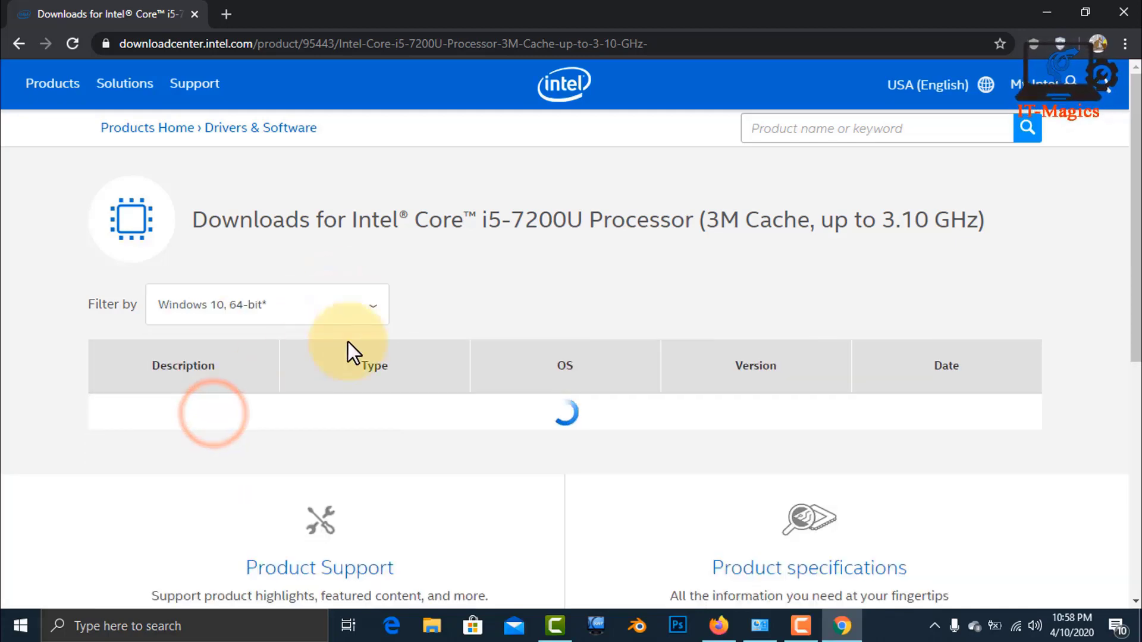
scroll(497, 280, down, 1)
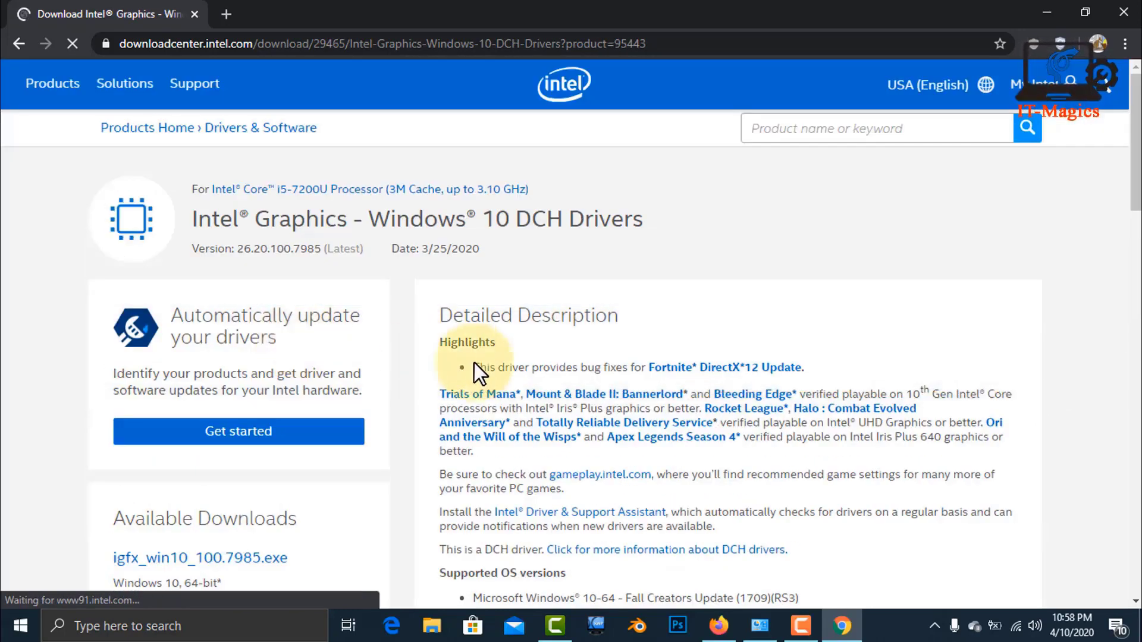
Get the igfx_win10_100.7985.exe download going and open Chrome's main menu
scroll(402, 303, down, 4)
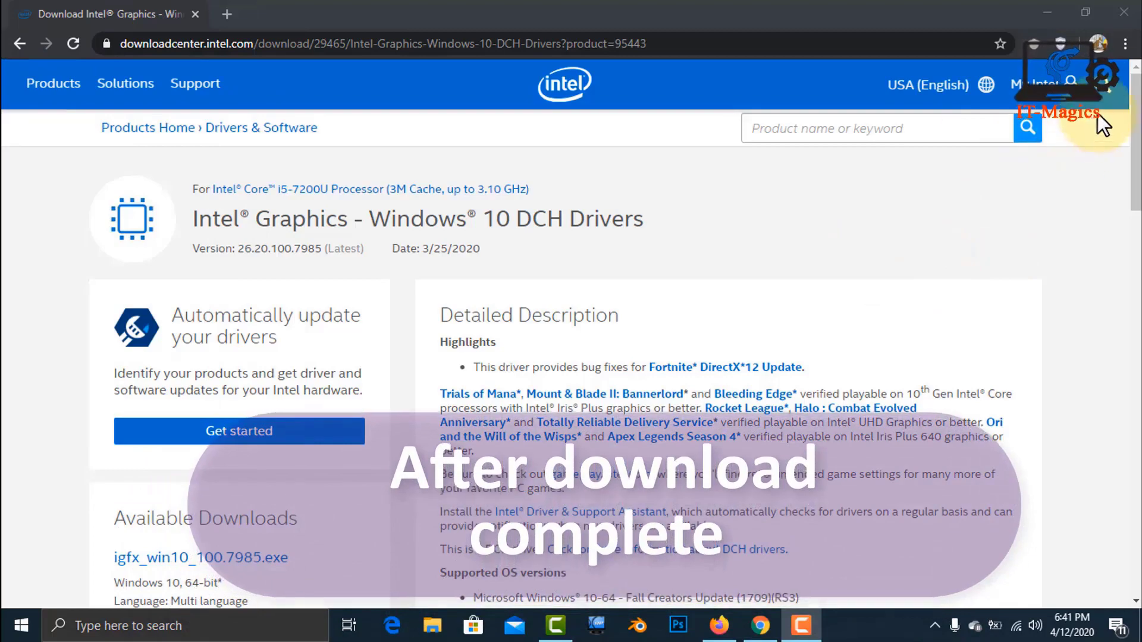
click(1125, 44)
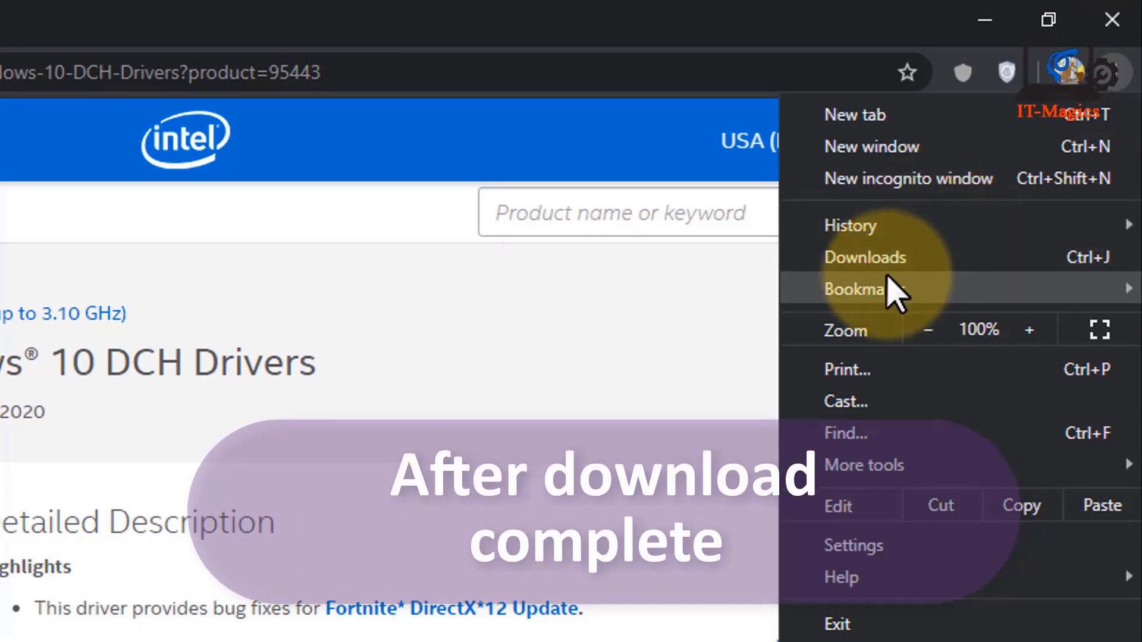
Open Chrome's Downloads list and show igfx_win10_100.7985.exe in its folder
click(886, 257)
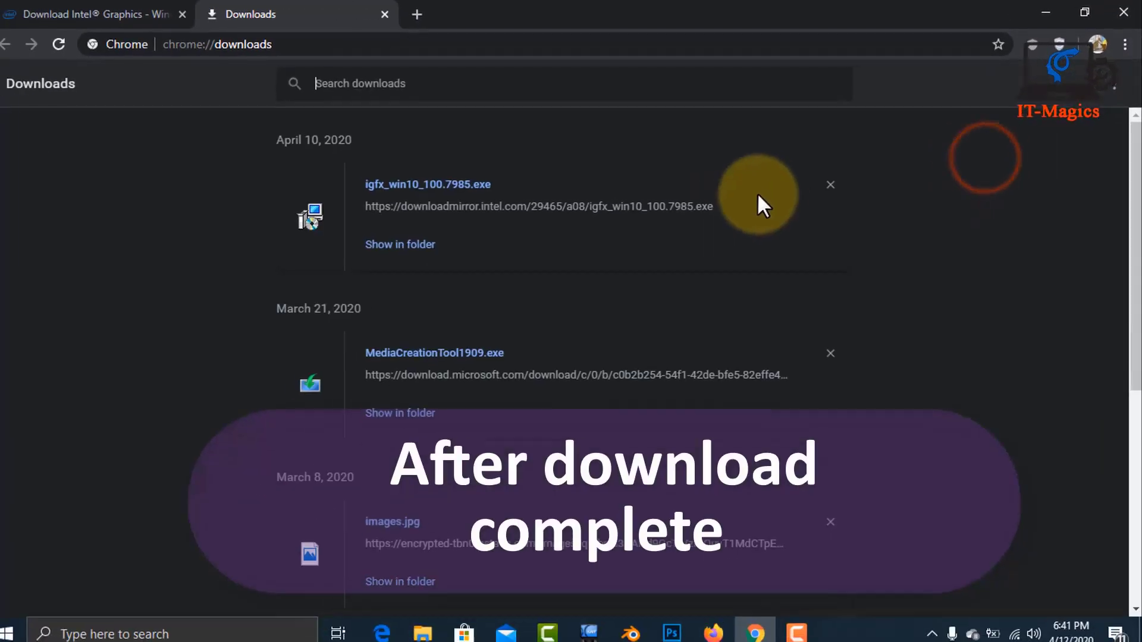
click(403, 242)
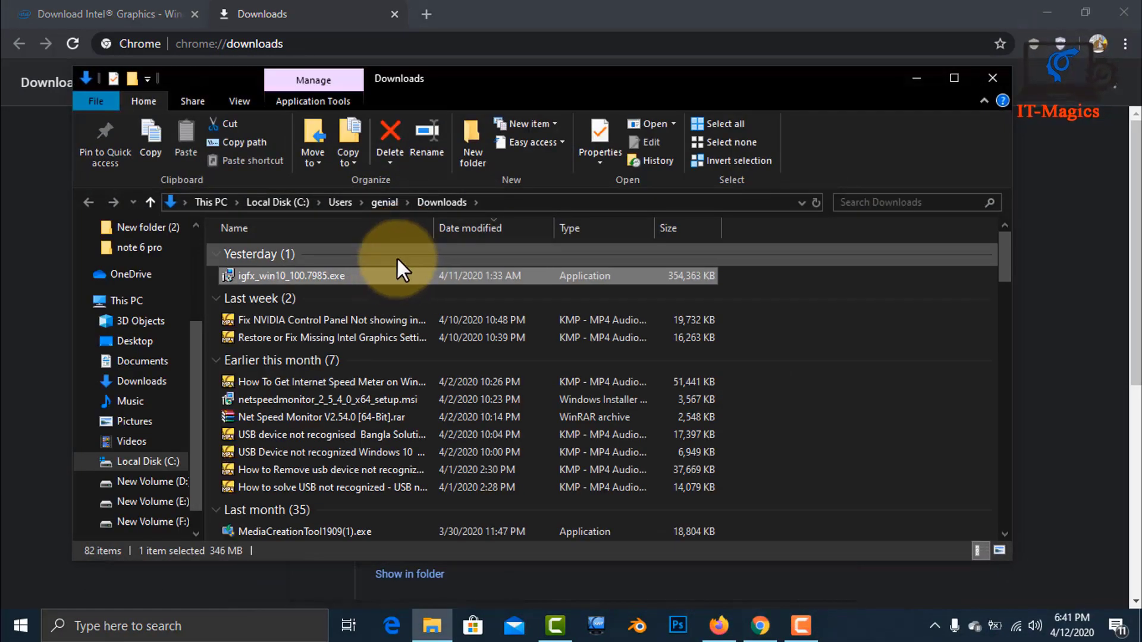
Run igfx_win10_100.7985.exe past the security warning, then minimize Explorer and Chrome
click(954, 78)
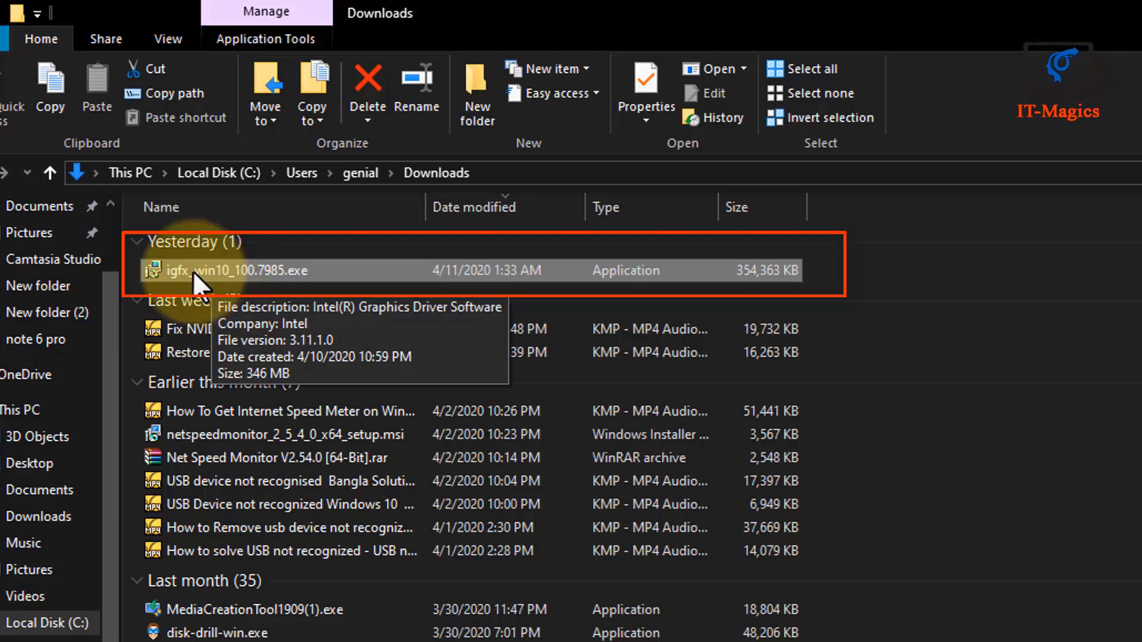
right_click(193, 270)
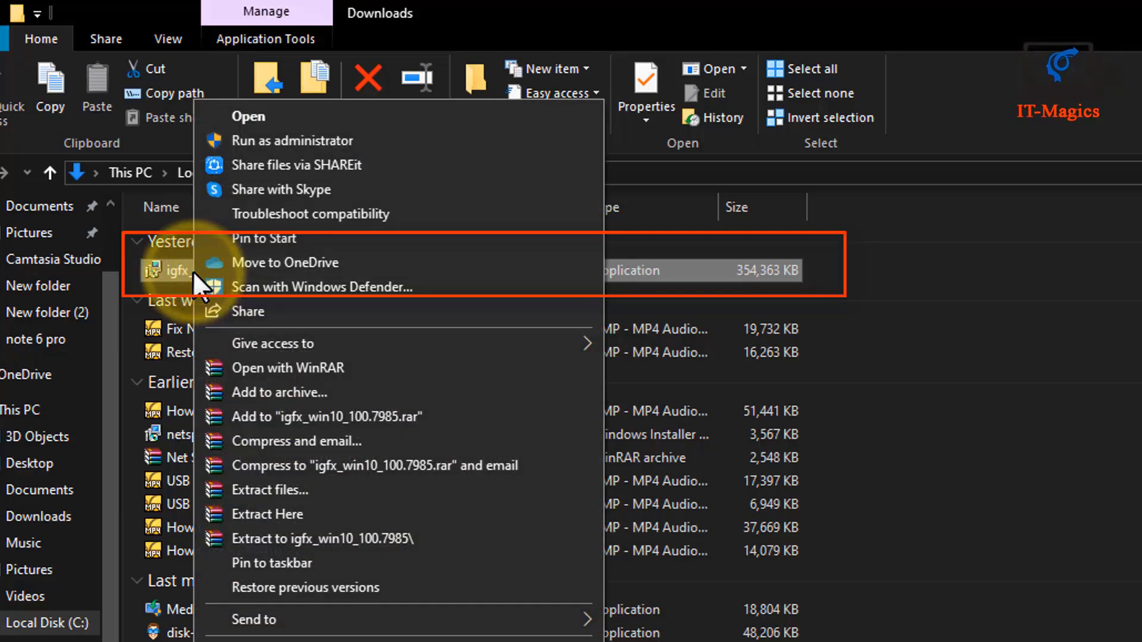
click(255, 110)
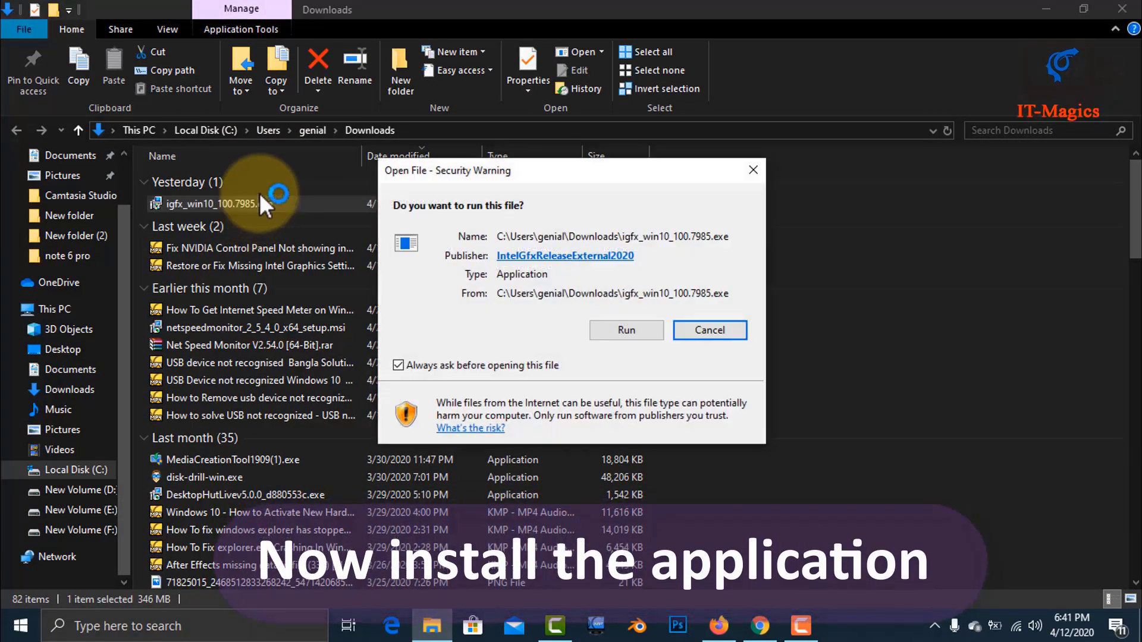
click(623, 329)
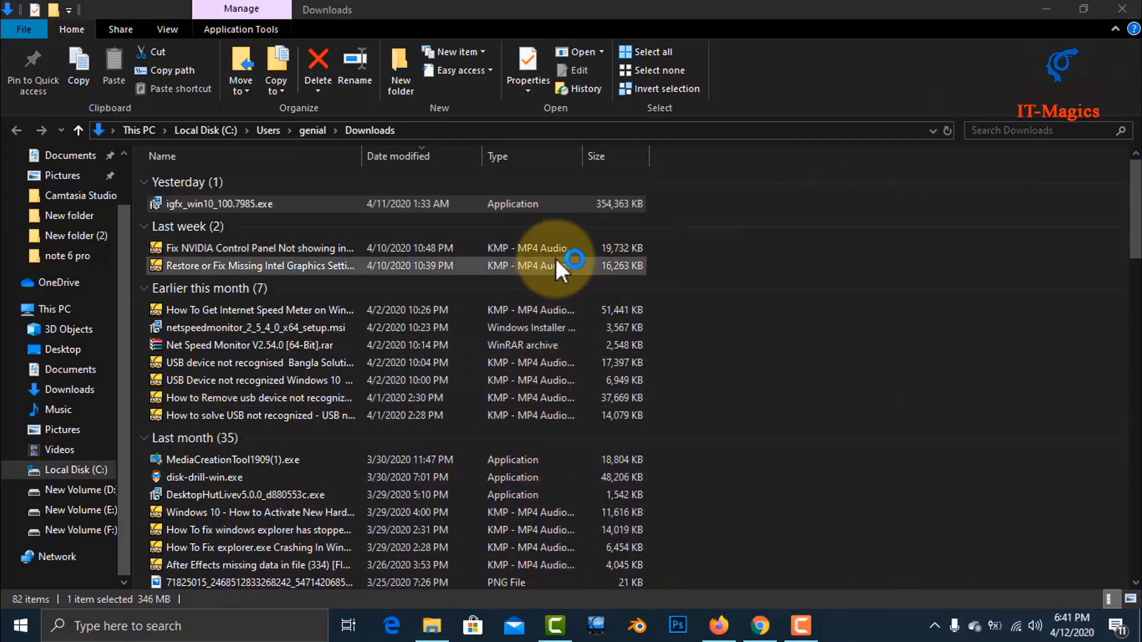
click(1038, 9)
click(1051, 8)
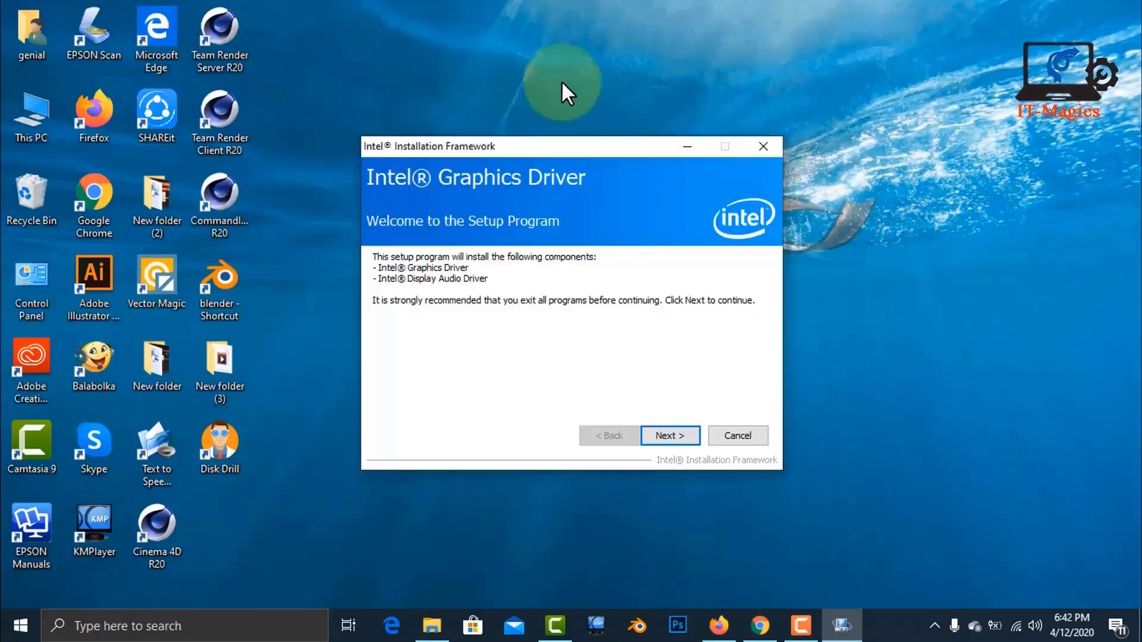
Go past Welcome, accept the License Agreement and continue from the Readme to begin installing
click(681, 441)
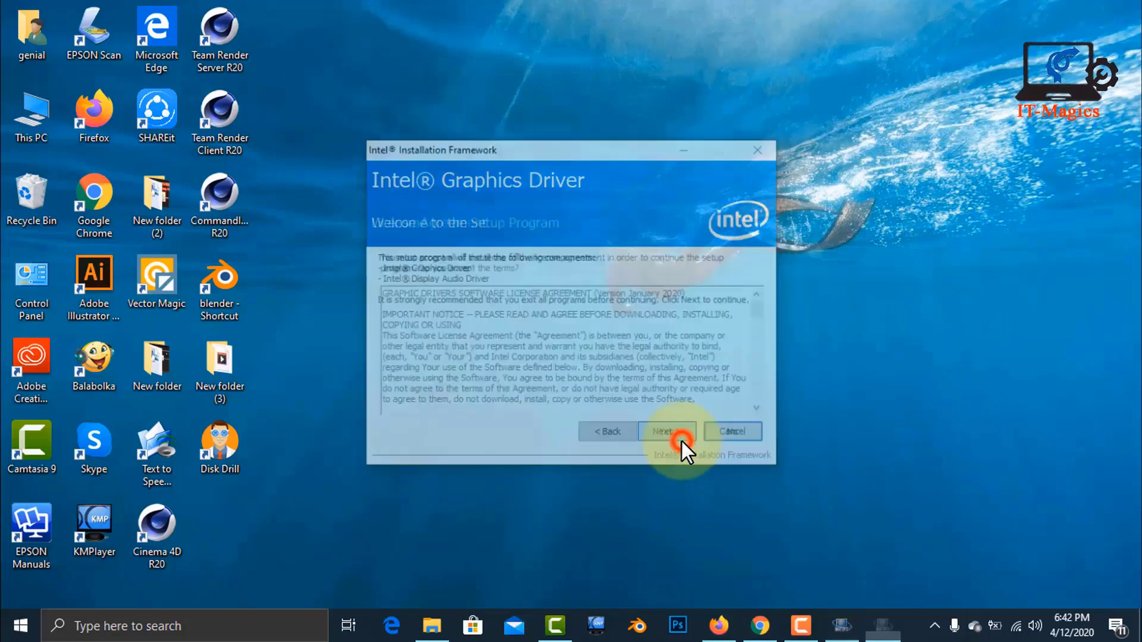
click(682, 439)
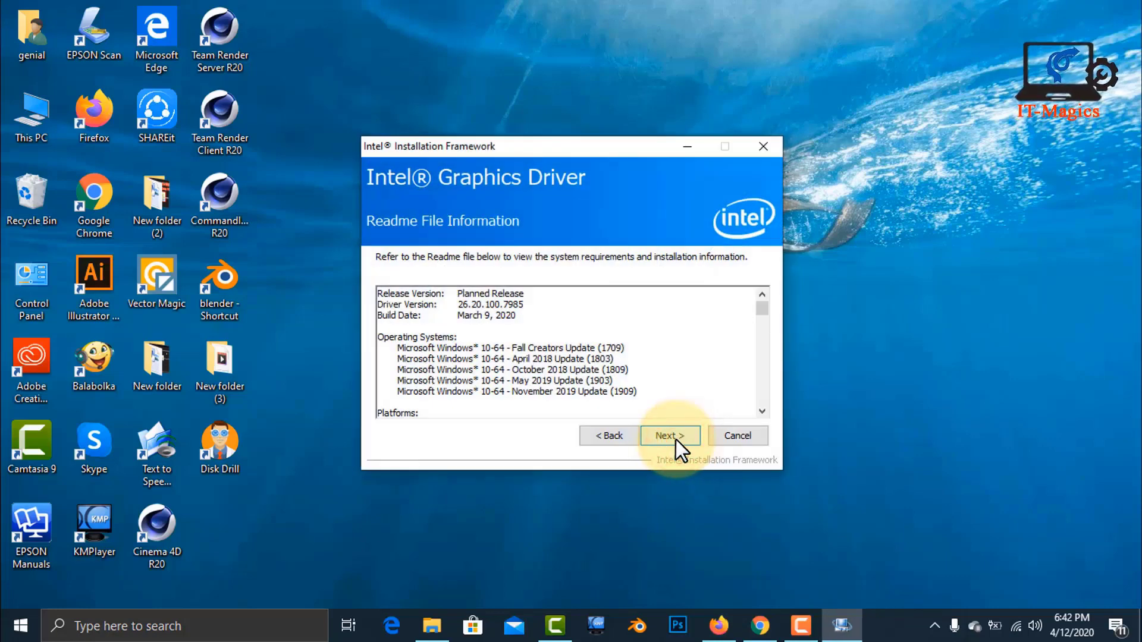
click(675, 440)
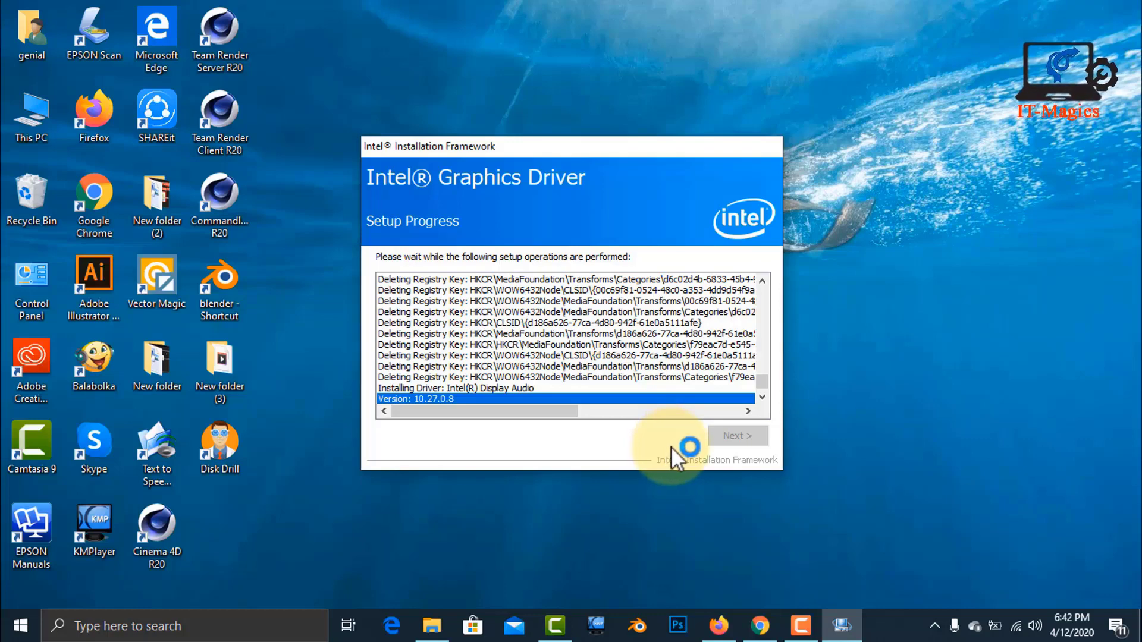
Let the Intel Graphics Driver setup progress finish and advance to the Setup Is Complete restart prompt
click(673, 446)
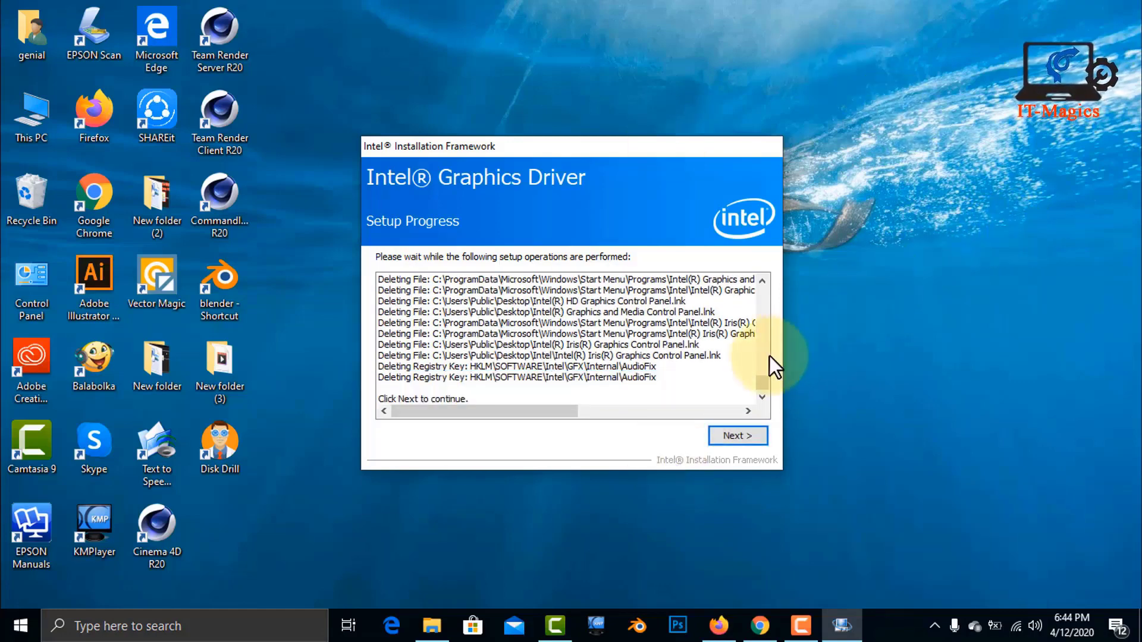
click(742, 435)
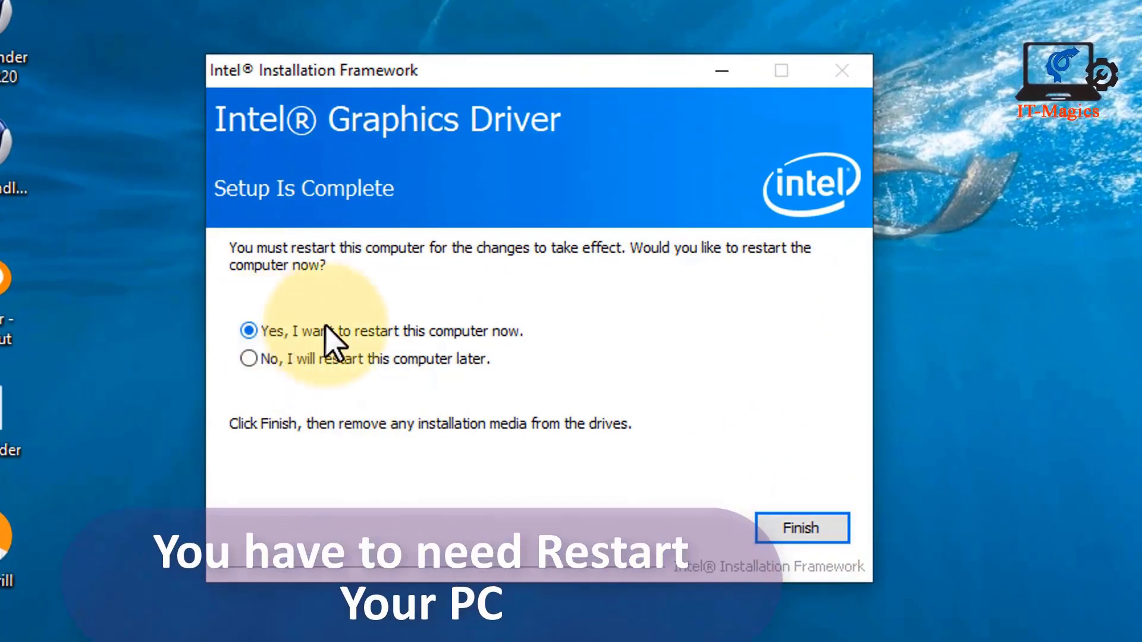